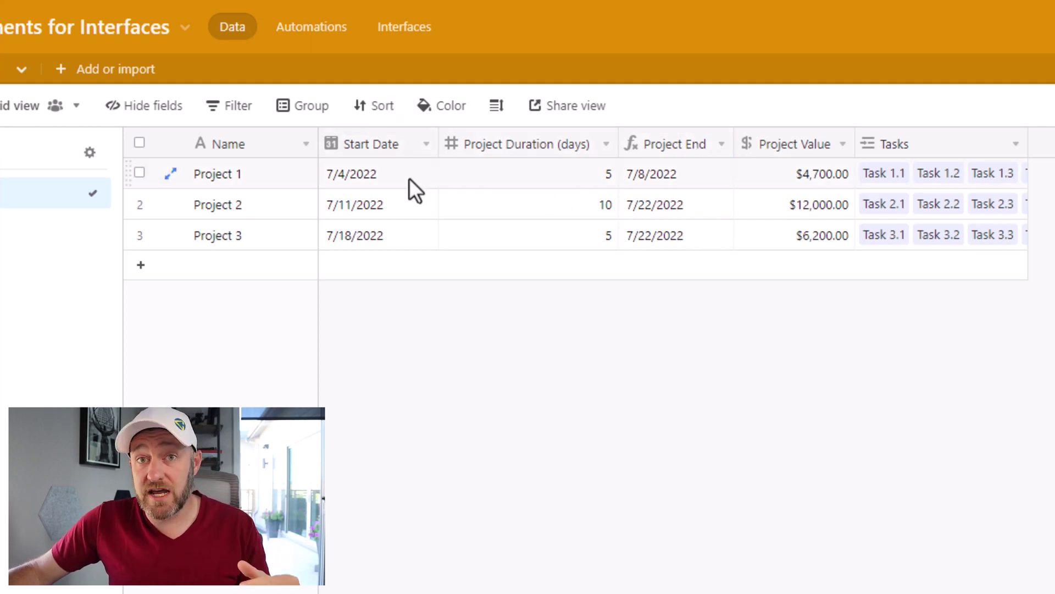
- Review the Tasks table and the Person in Charge field settings, then go to Interfaces
left_click(519, 177)
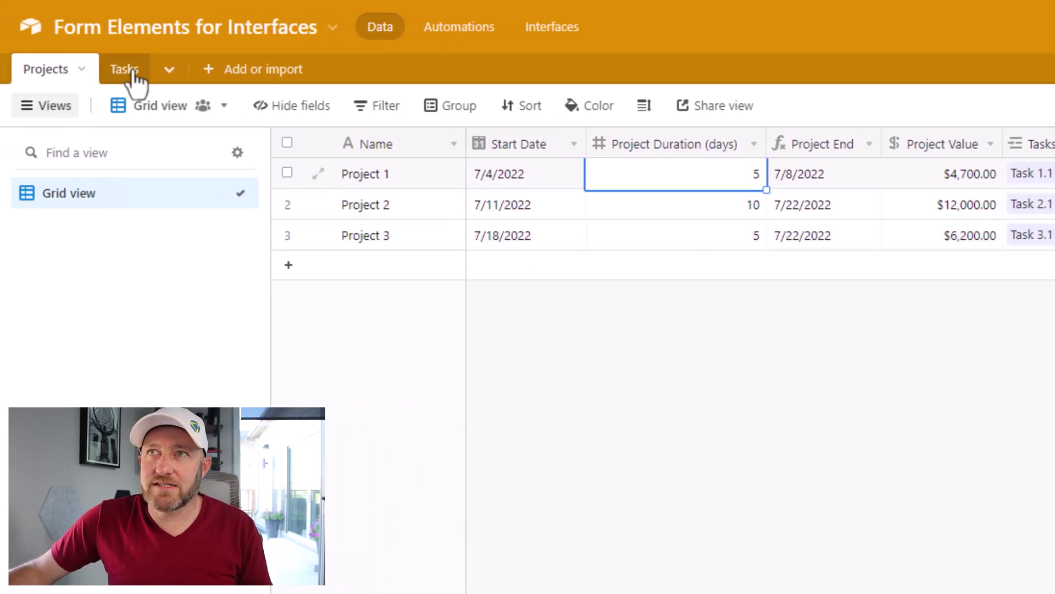
left_click(128, 73)
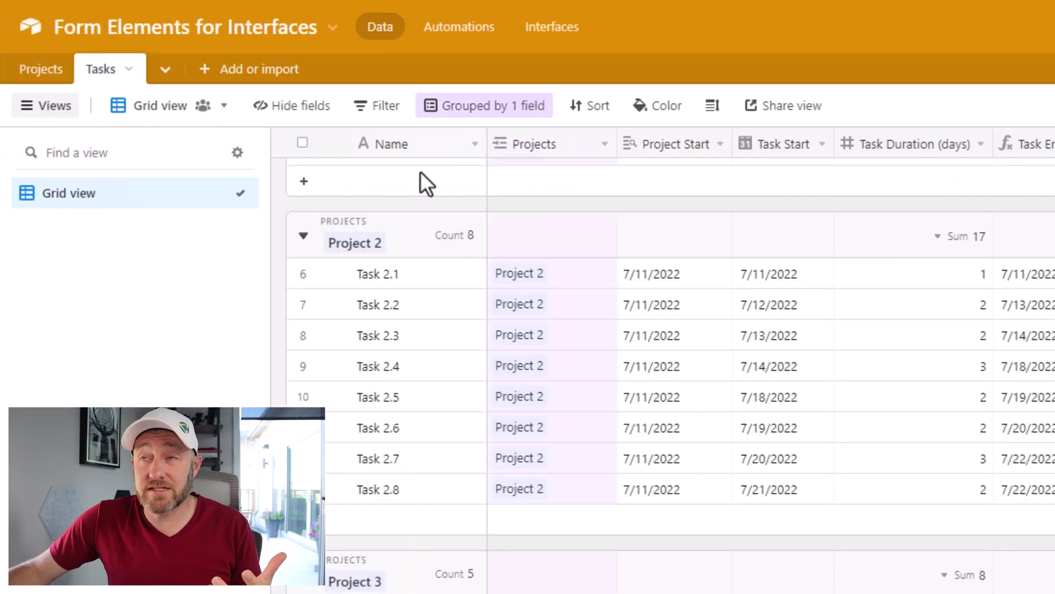
scroll(453, 314, "up", 3)
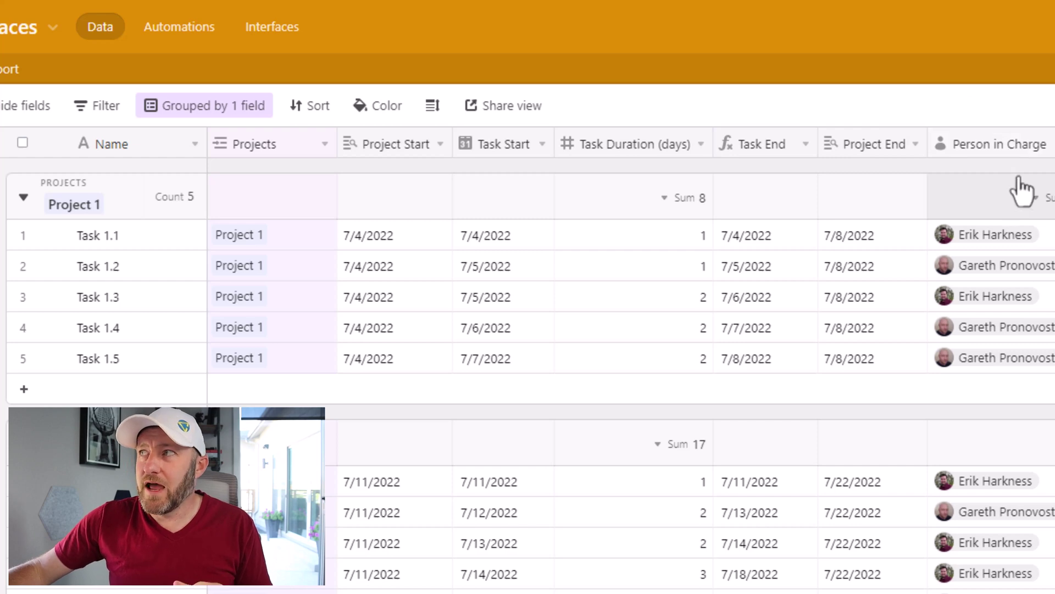
double_click(1012, 151)
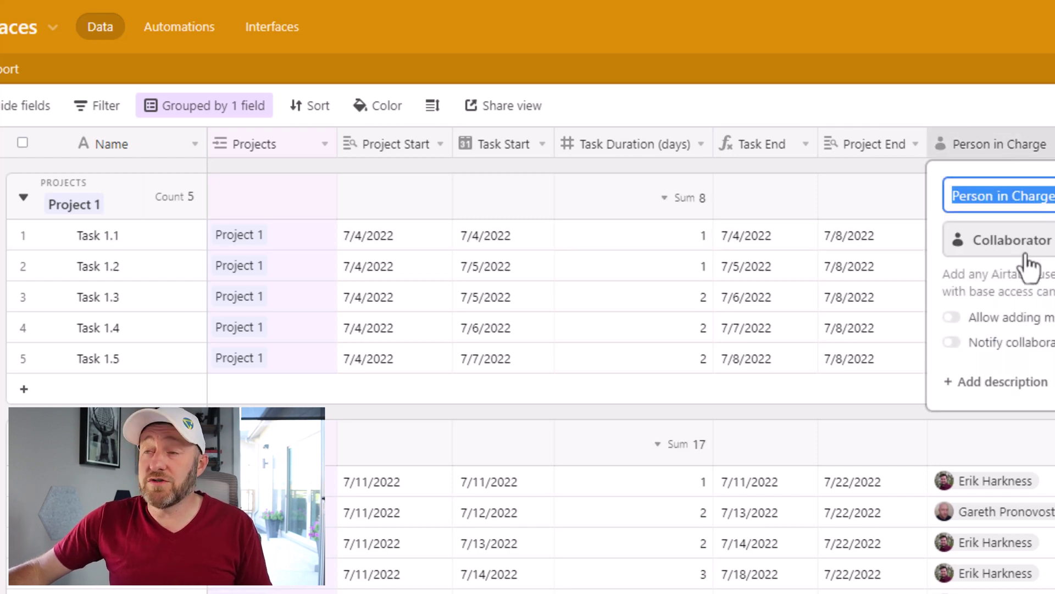
left_click(893, 114)
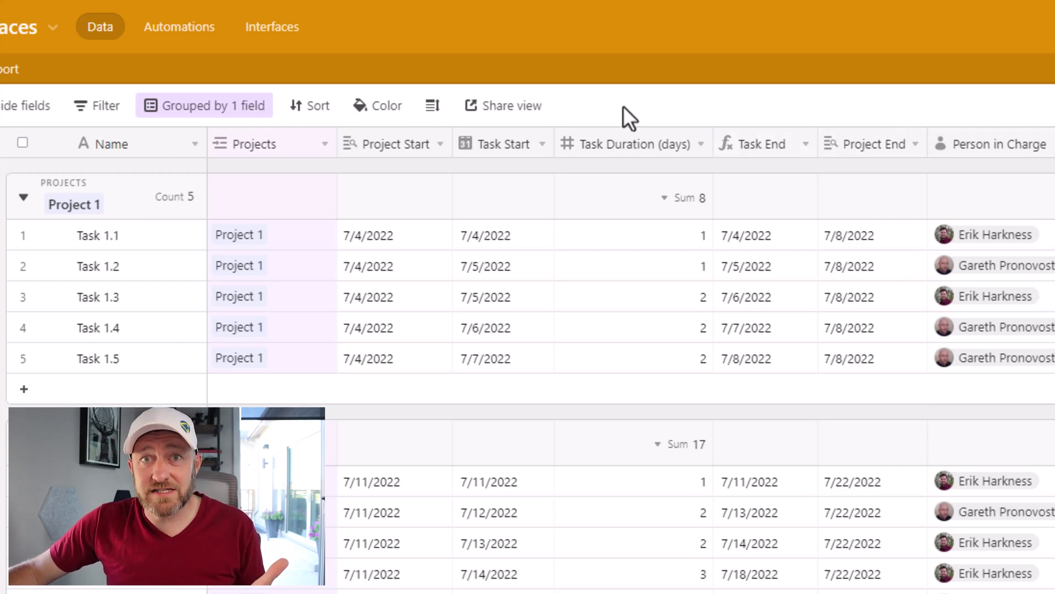
left_click(272, 27)
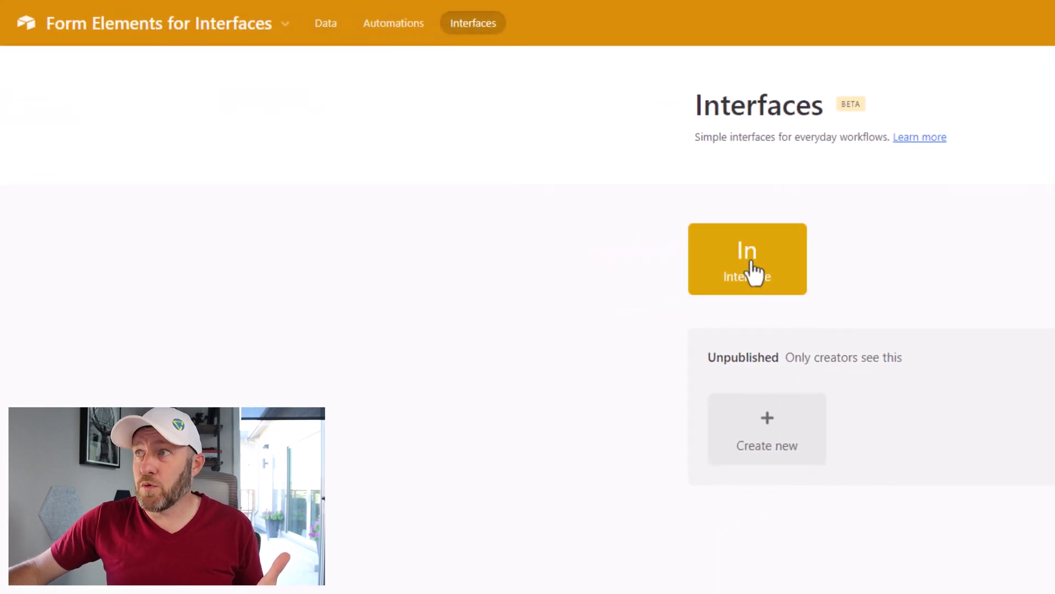
- Open the Project Details interface page, keeping Project 3 selected in the project picker
left_click(748, 259)
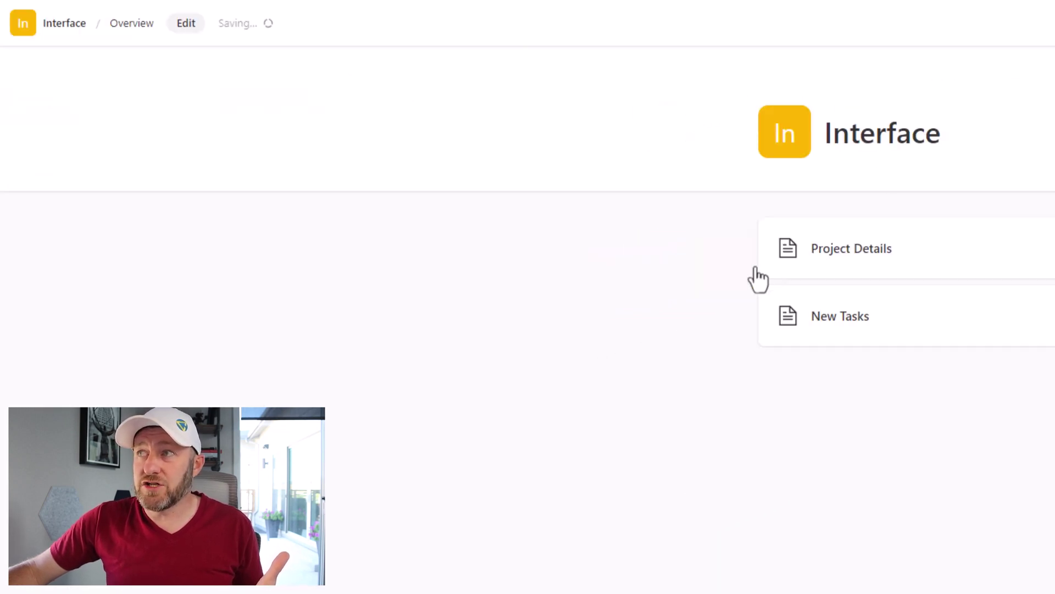
left_click(858, 252)
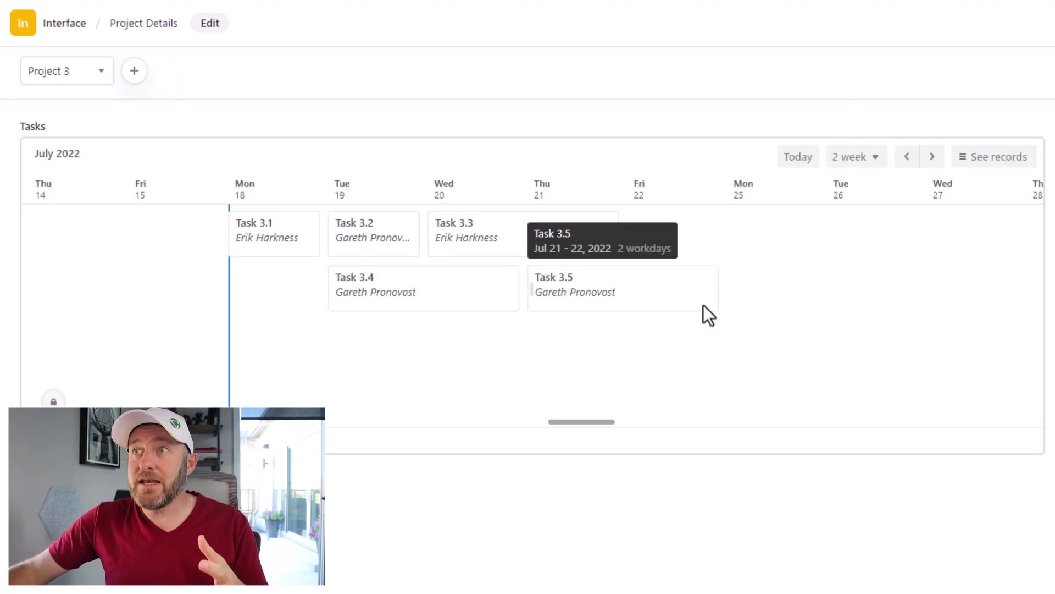
left_click(59, 75)
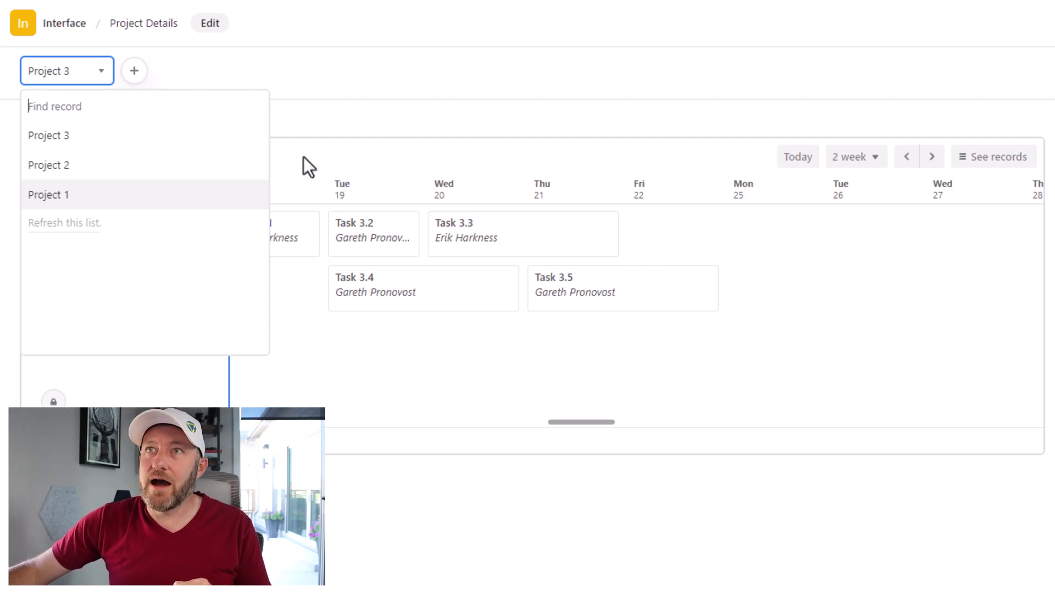
left_click(192, 75)
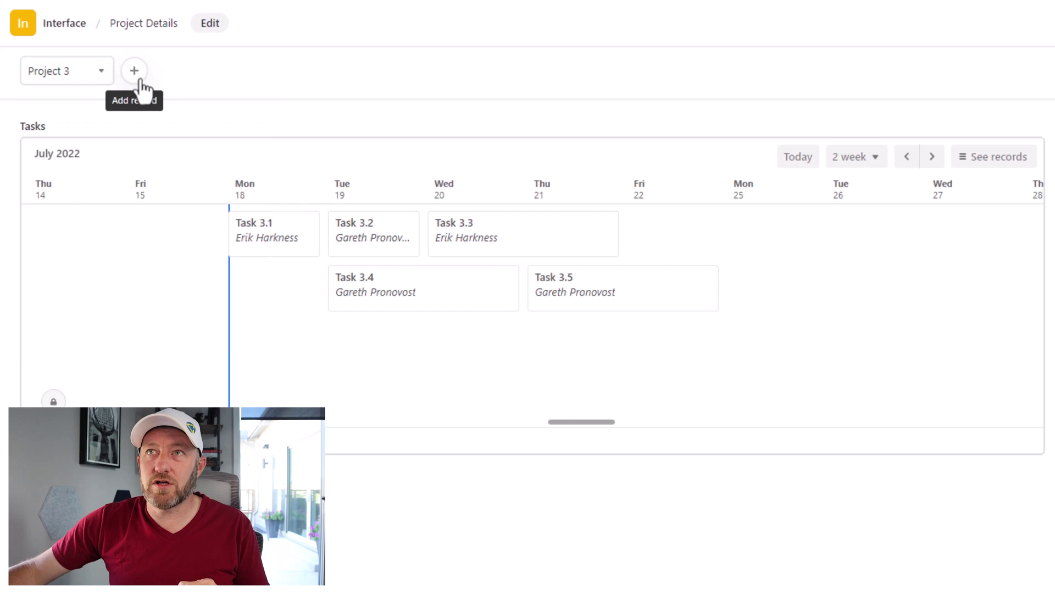
left_click(135, 72)
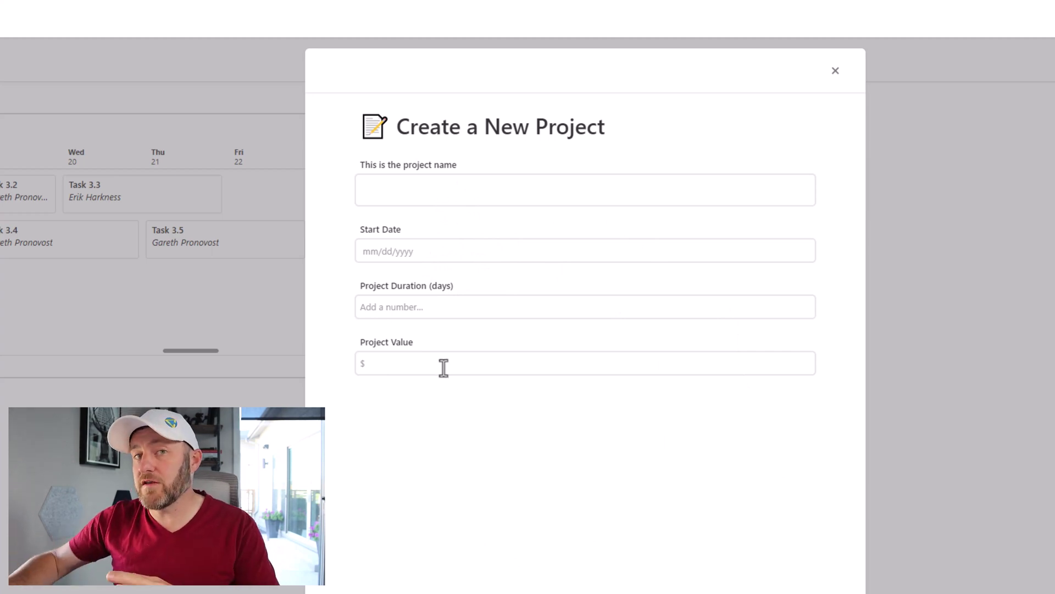
left_click(836, 73)
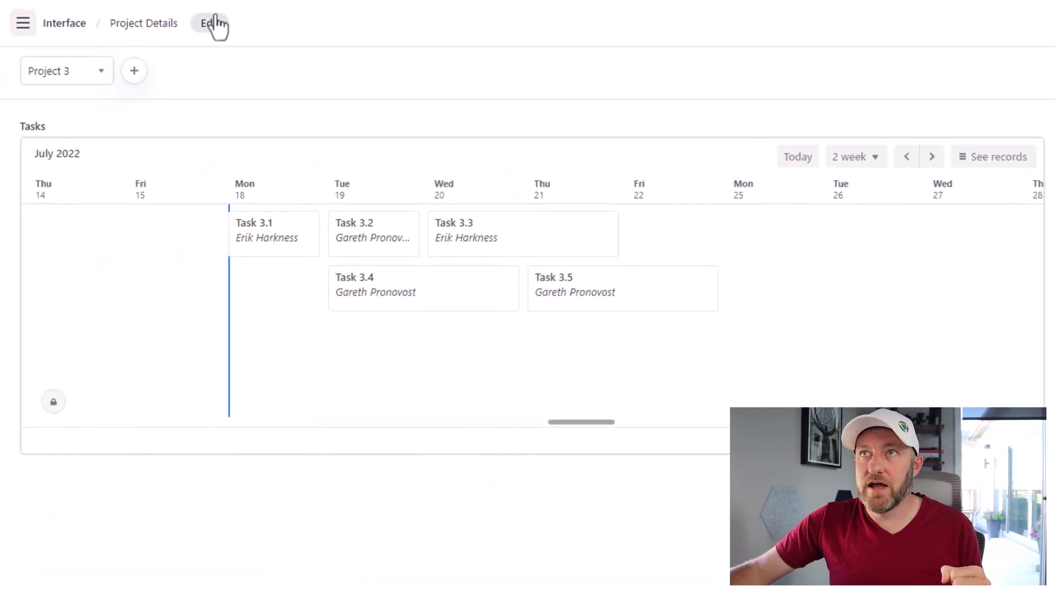
- In edit mode, open the project picker's properties and edit its 'Create a New Project' form
left_click(211, 23)
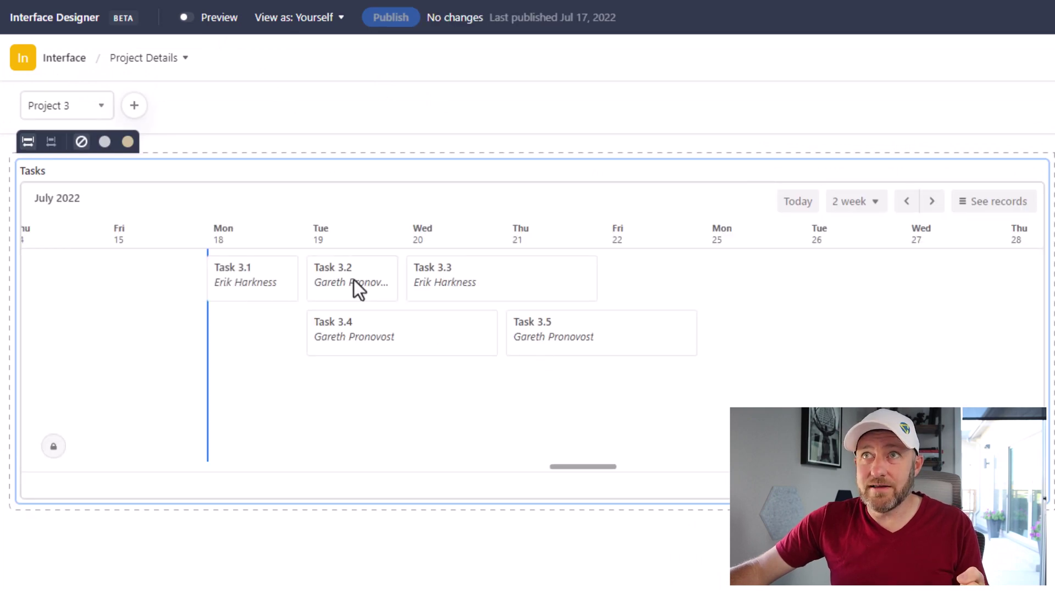
left_click(89, 109)
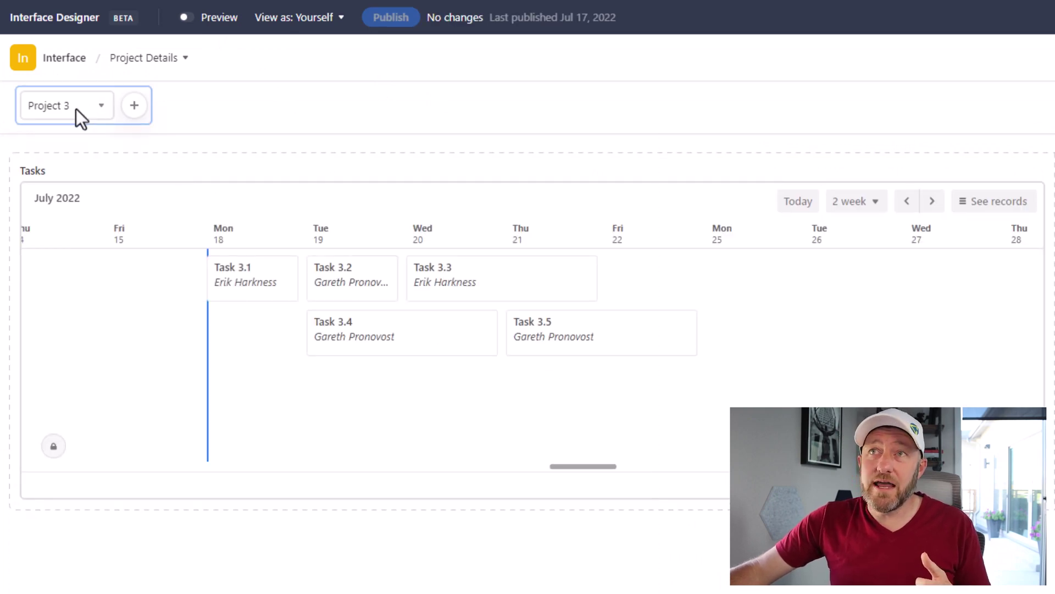
left_click(68, 109)
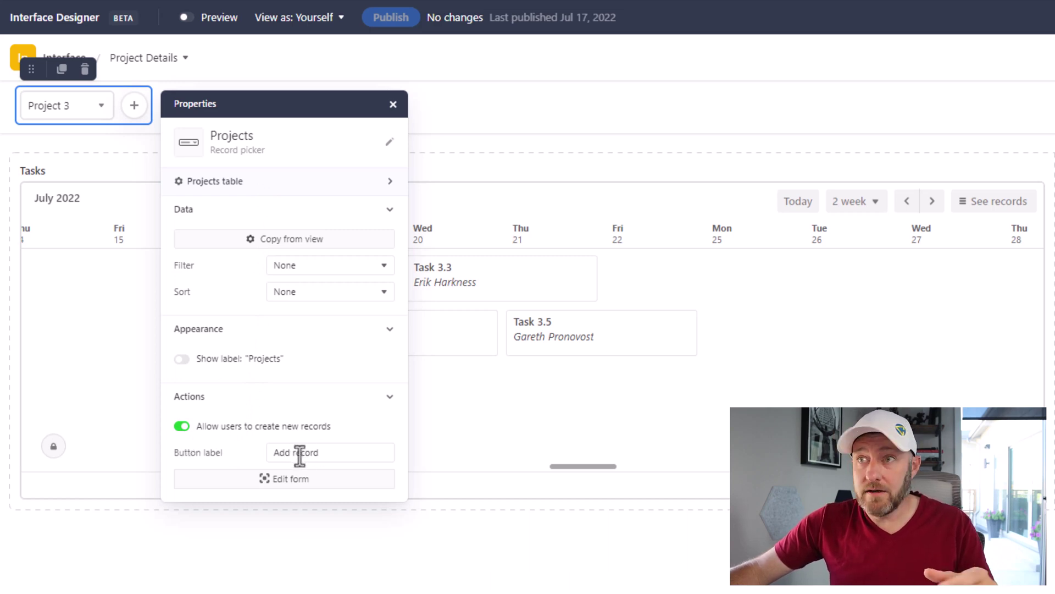
left_click(285, 479)
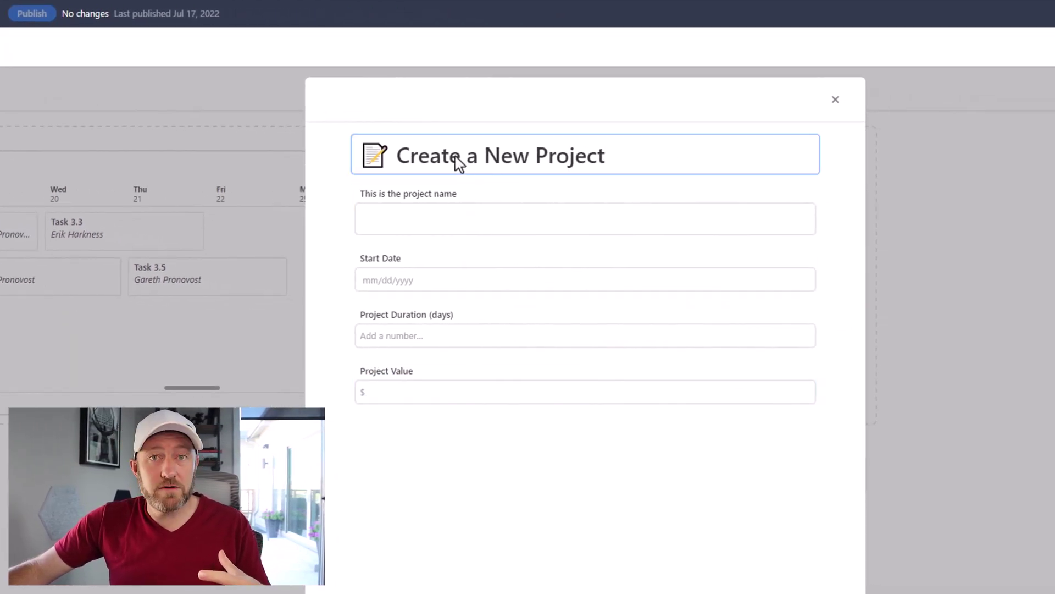
- Make the form's Start Date field Large and relabel it 'Create a start date'
left_click(395, 155)
mouse_move(395, 155)
left_mouse_down()
mouse_move(349, 156)
mouse_move(609, 161)
left_mouse_up()
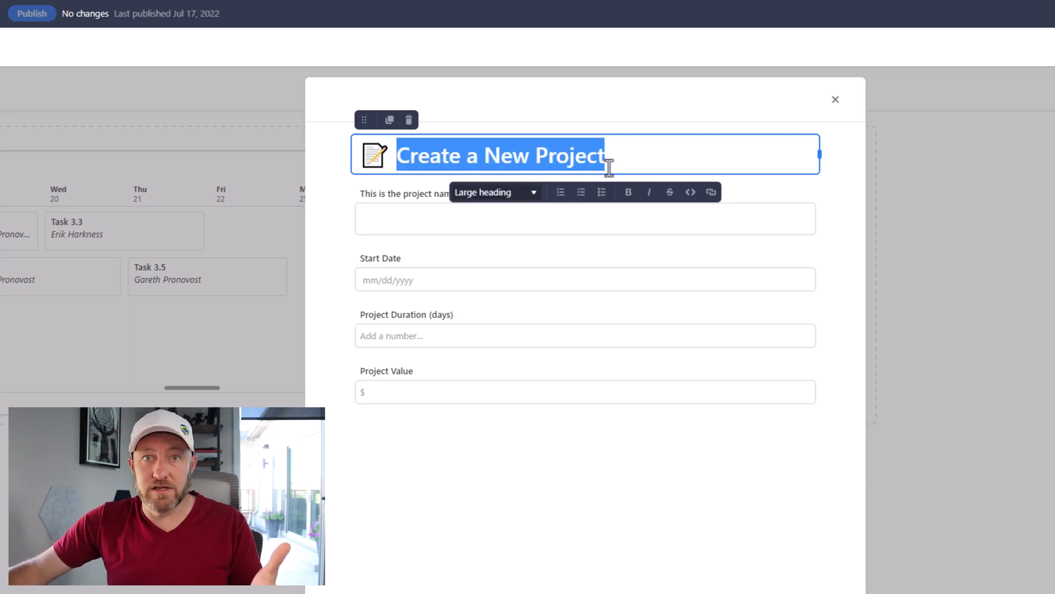
left_click(485, 277)
left_click(938, 429)
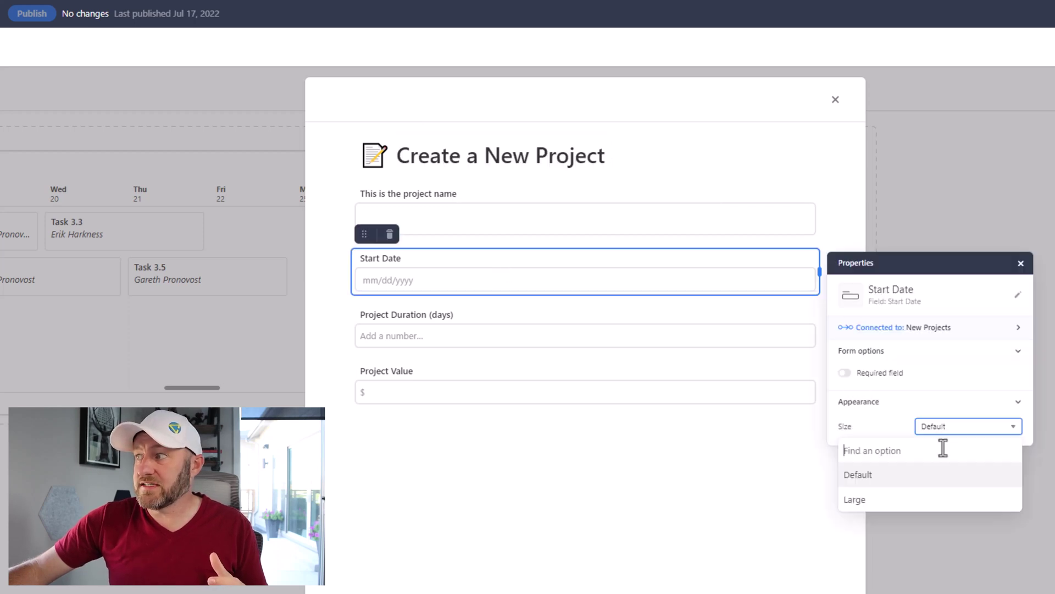
left_click(935, 502)
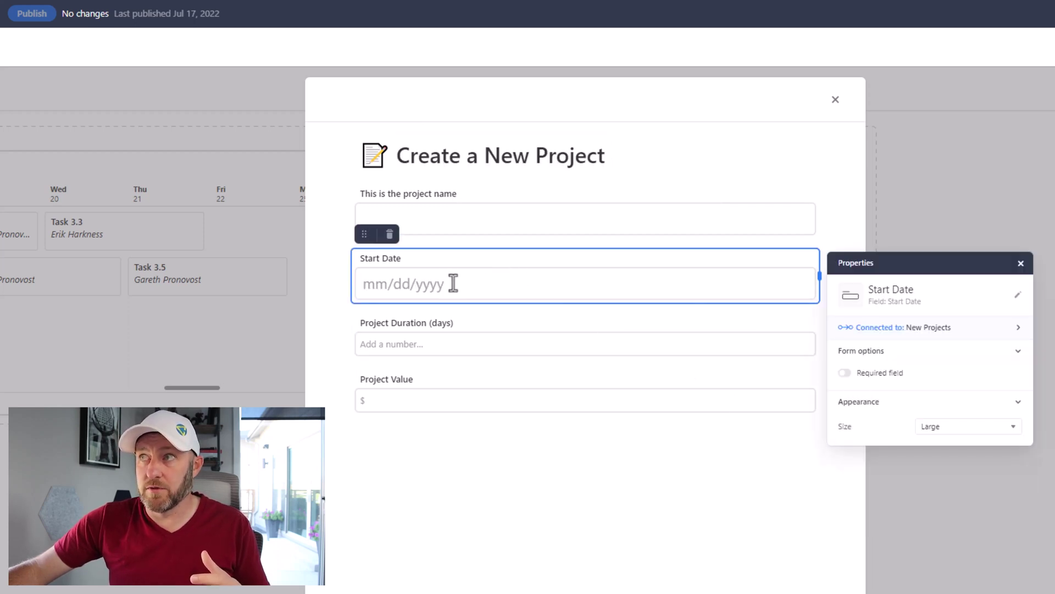
left_click(1019, 297)
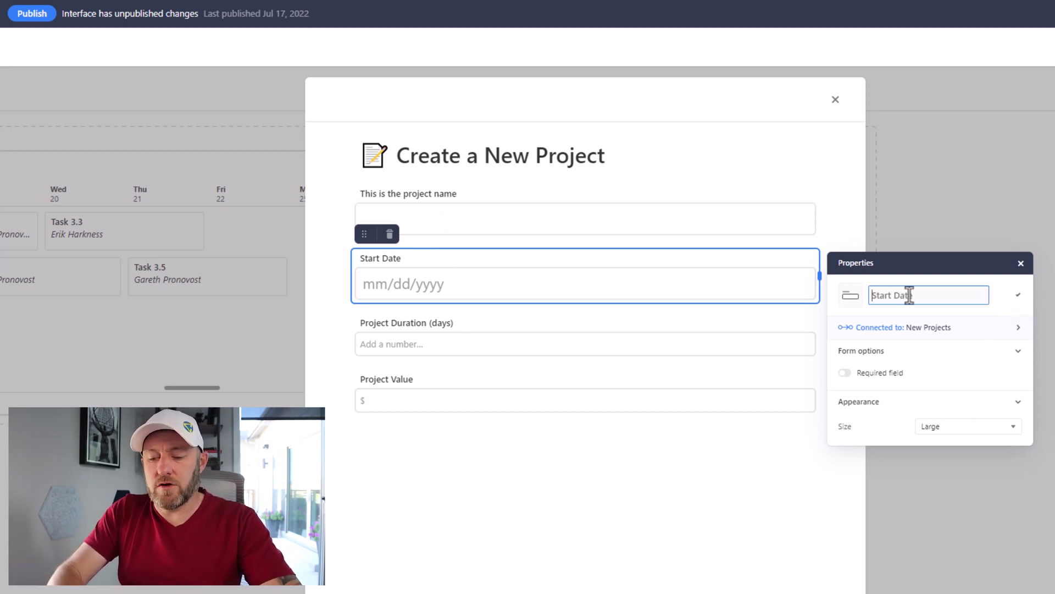
type("Create a s")
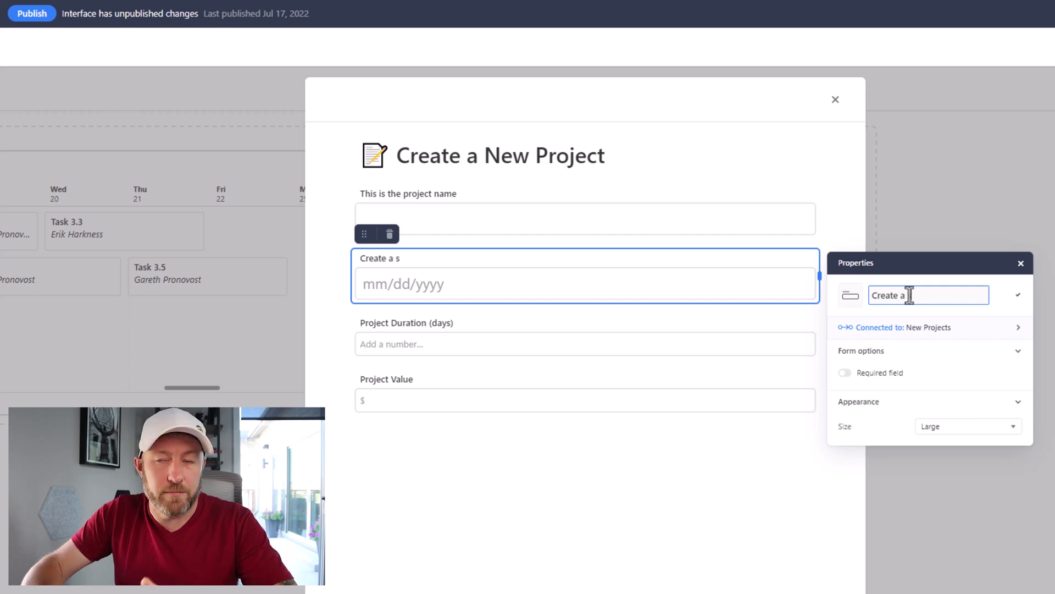
type("tart date")
left_click(697, 466)
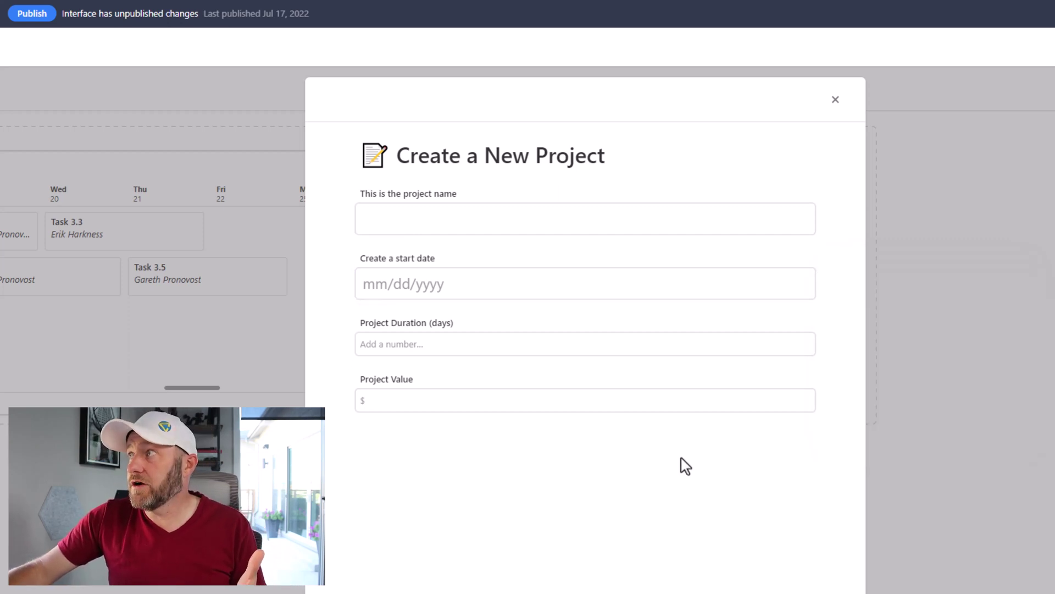
- Close the form editor and publish the interface changes
left_click(836, 99)
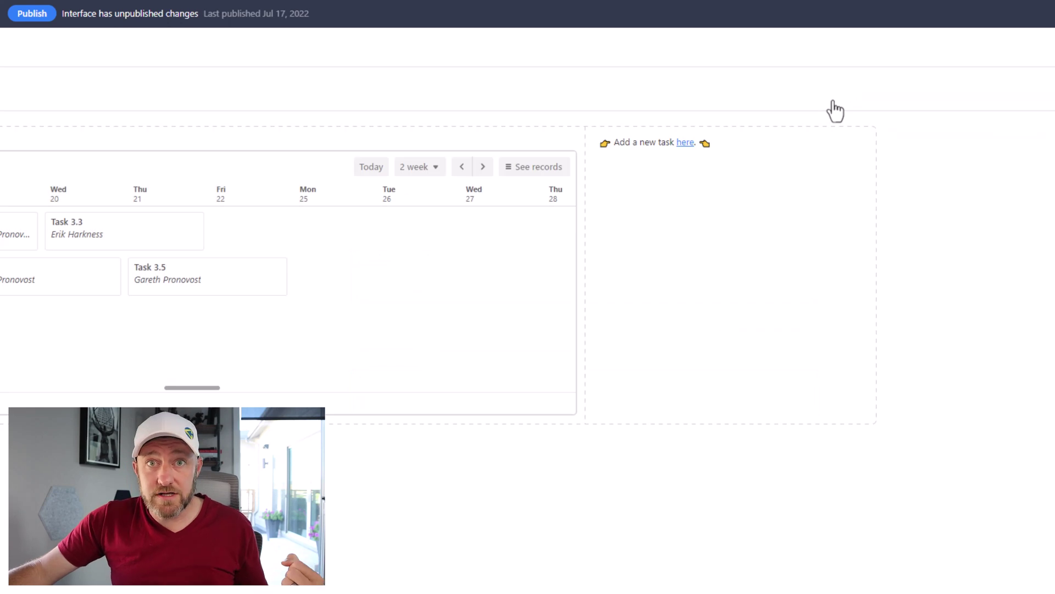
left_click(32, 15)
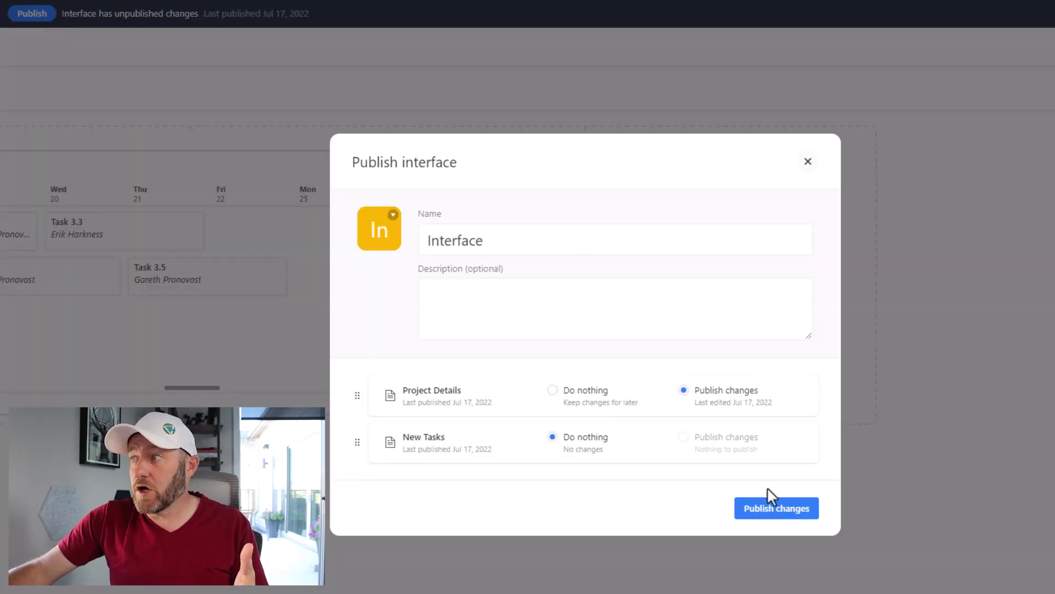
left_click(768, 509)
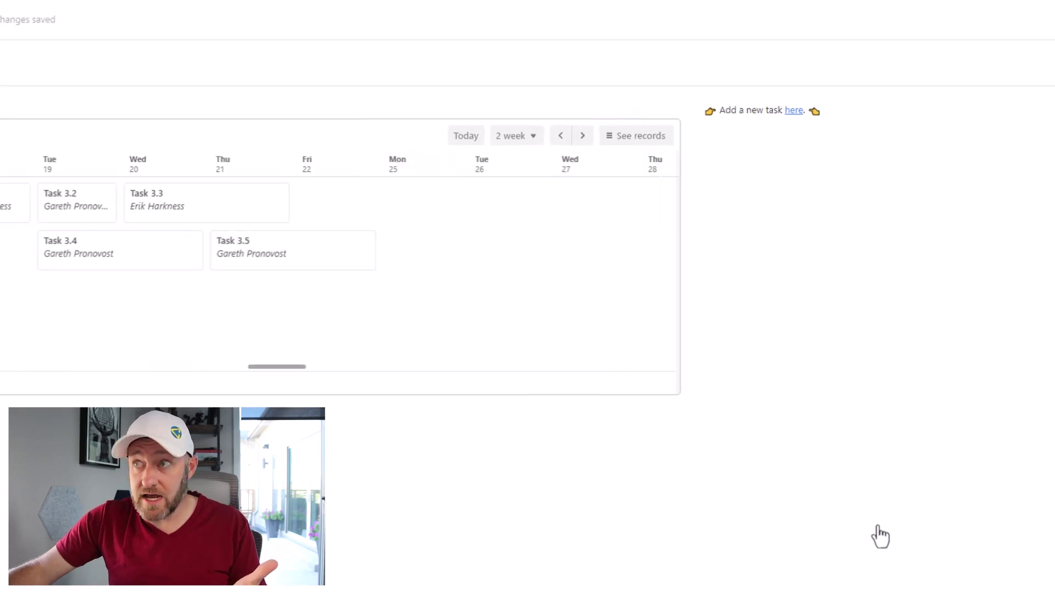
- Preview the 'Create a New Project' form from the project picker's + button, then dismiss it
left_click(117, 70)
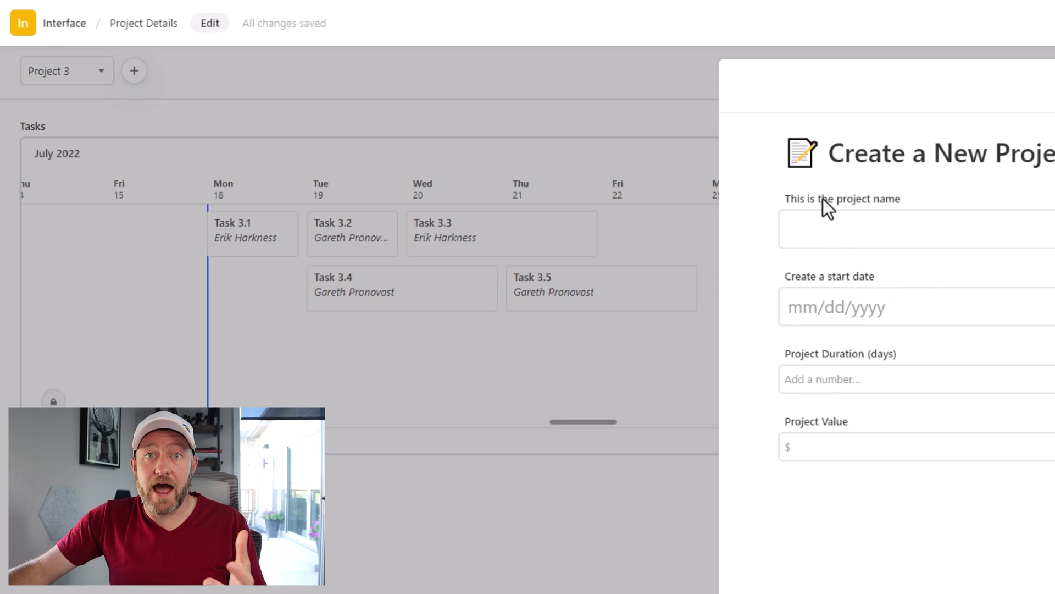
left_click(571, 566)
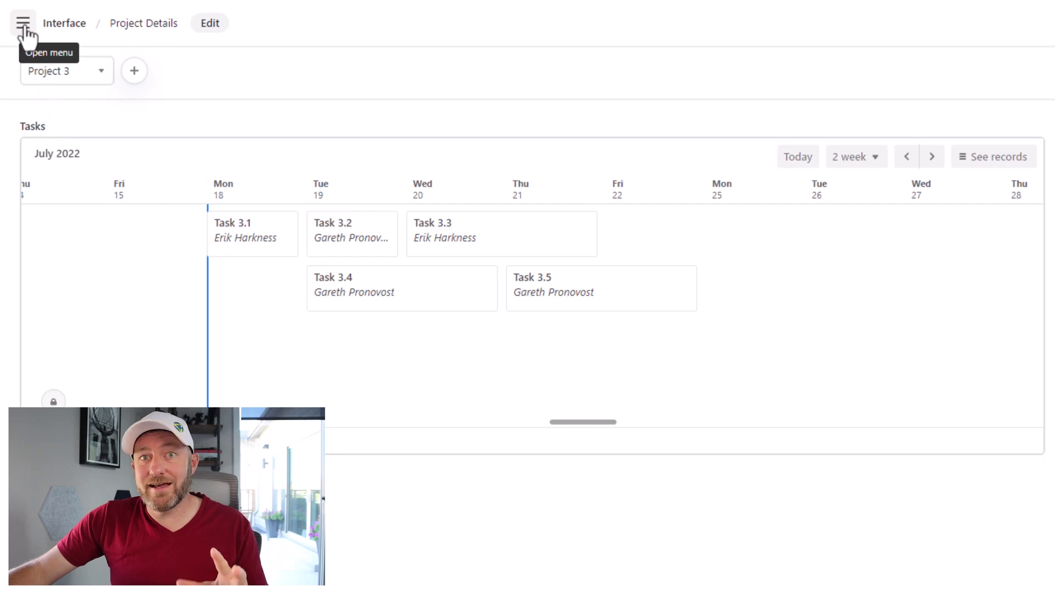
left_click(211, 23)
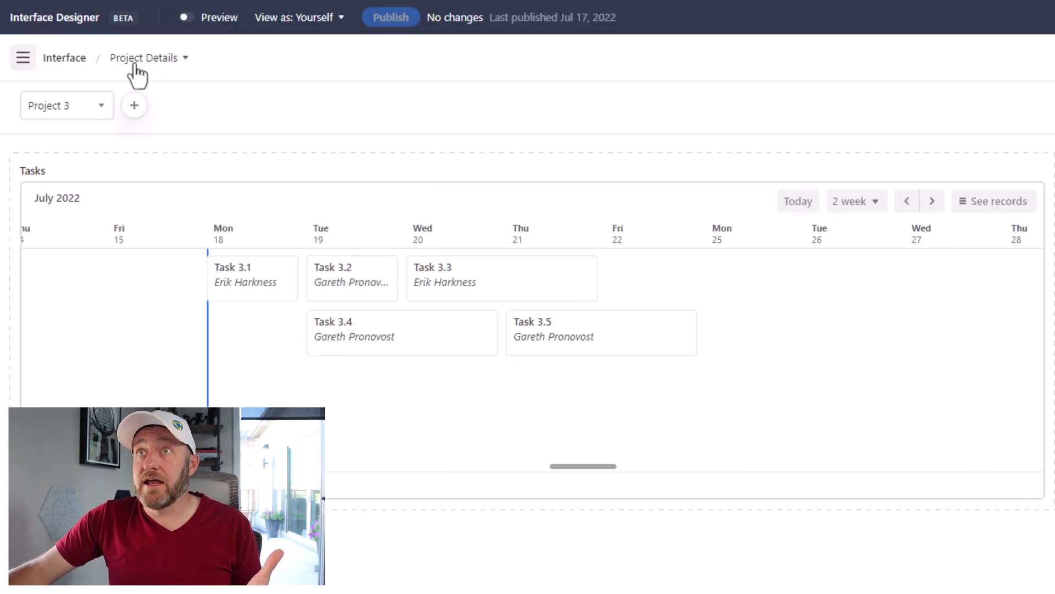
left_click(24, 57)
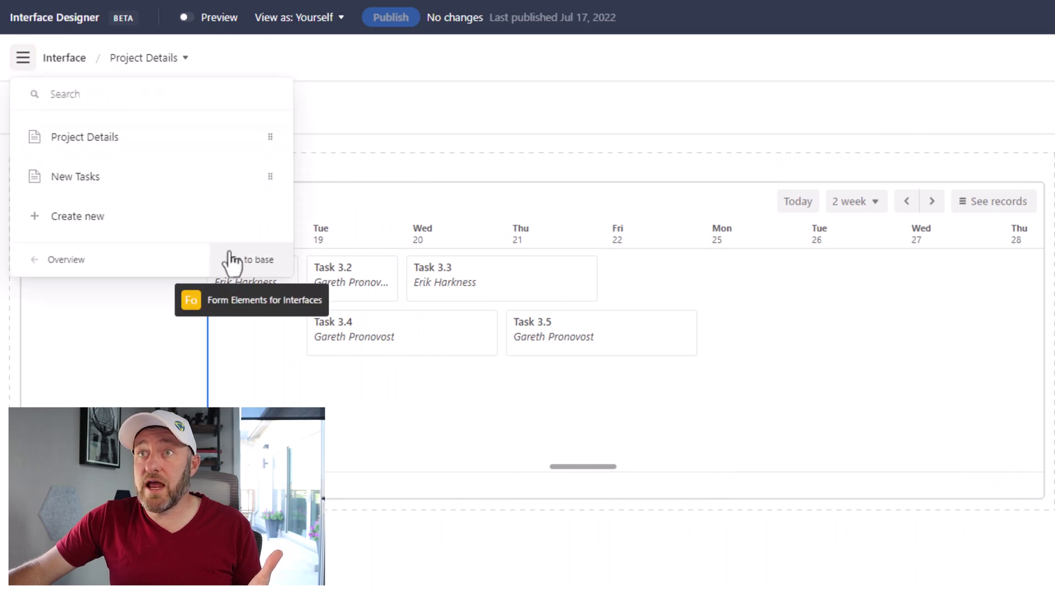
left_click(77, 216)
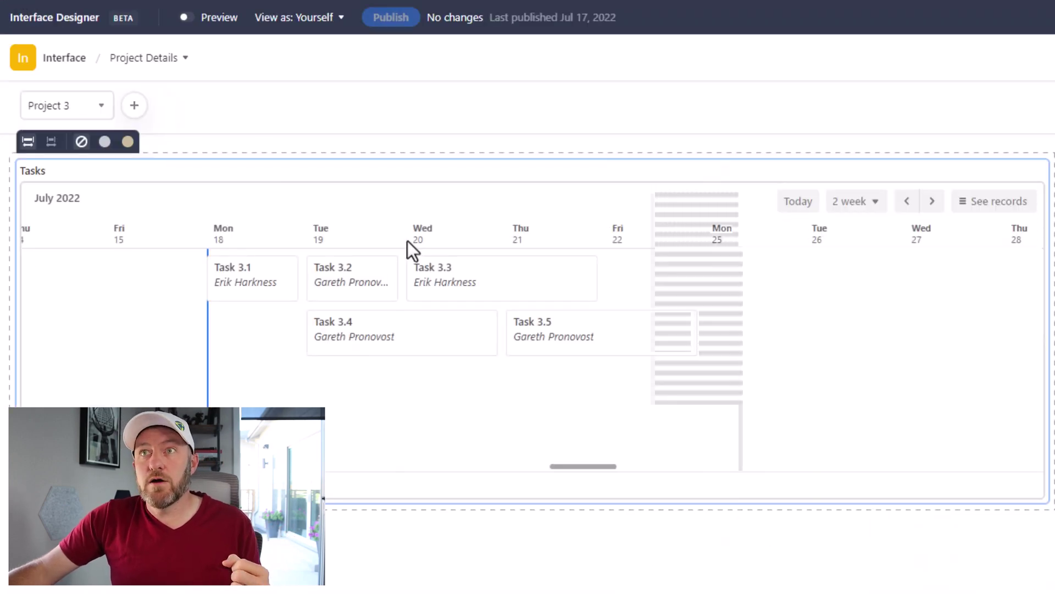
left_click(74, 106)
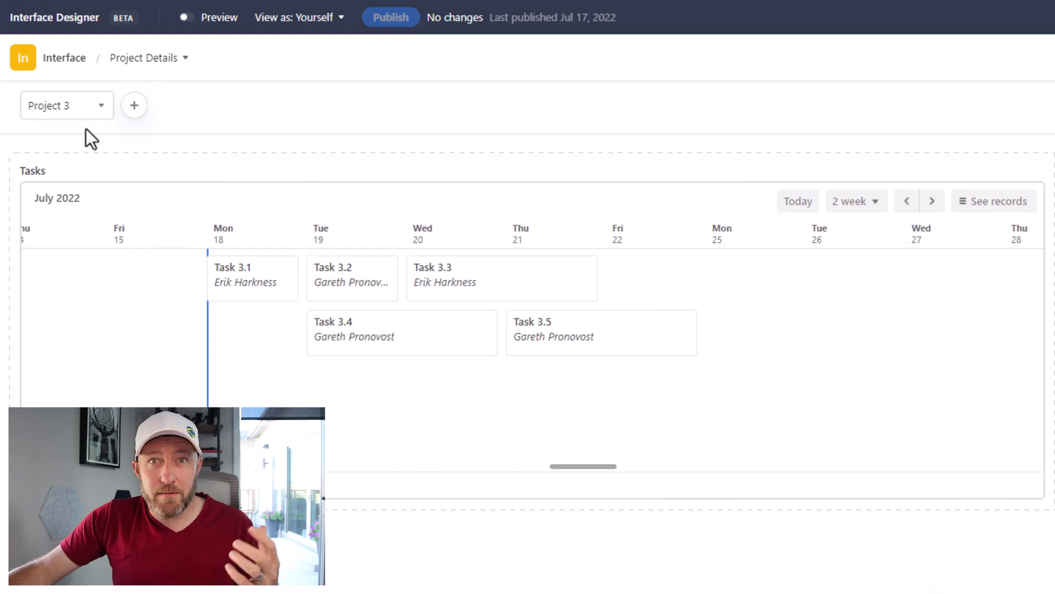
left_click(424, 436)
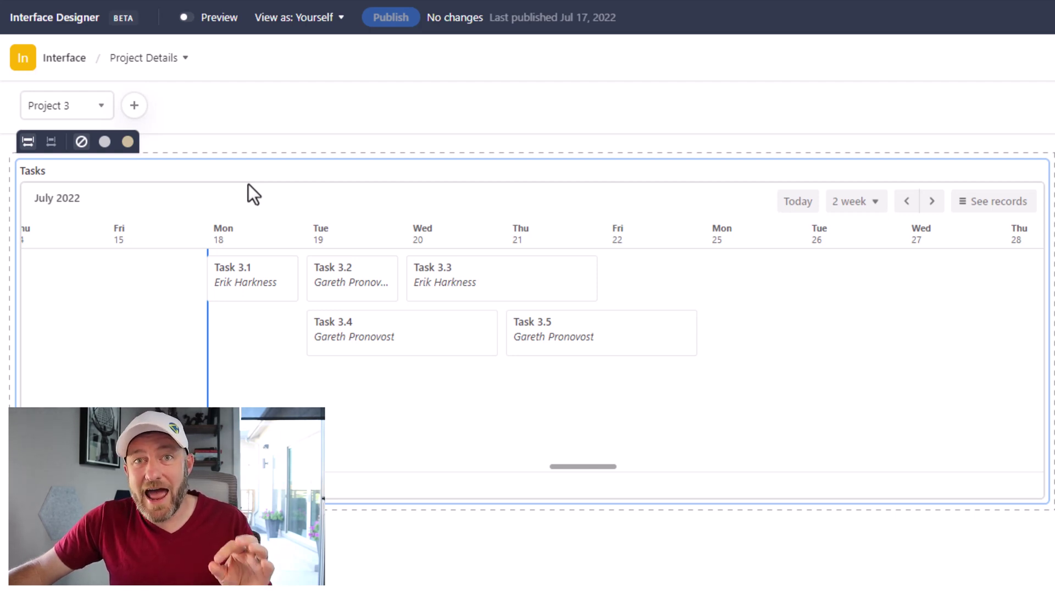
scroll(506, 299, "right", 5)
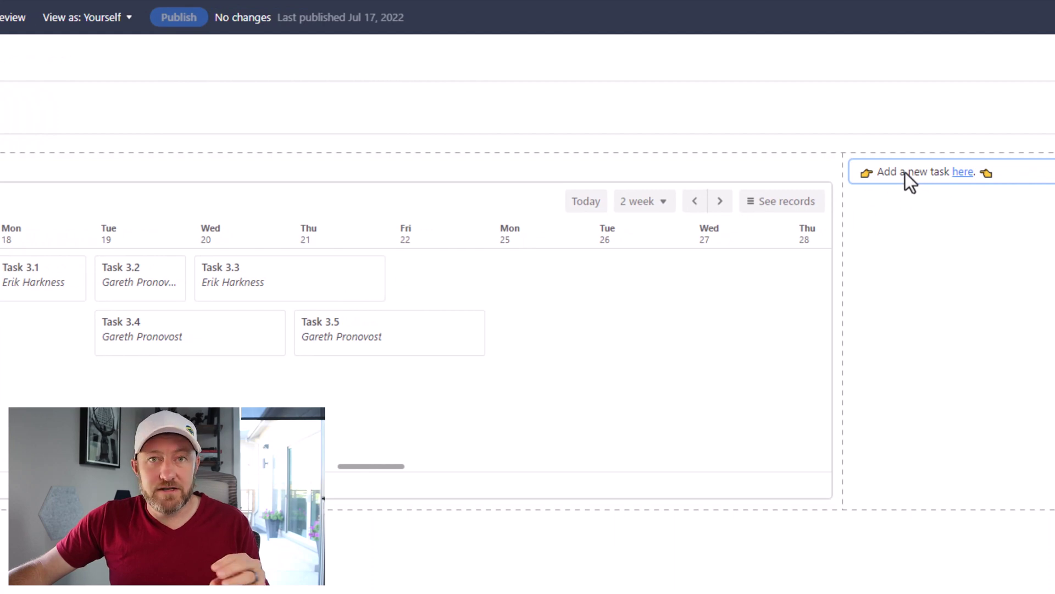
- Select the 'Add a new task here' text and browse all element types under Add element
left_click(905, 172)
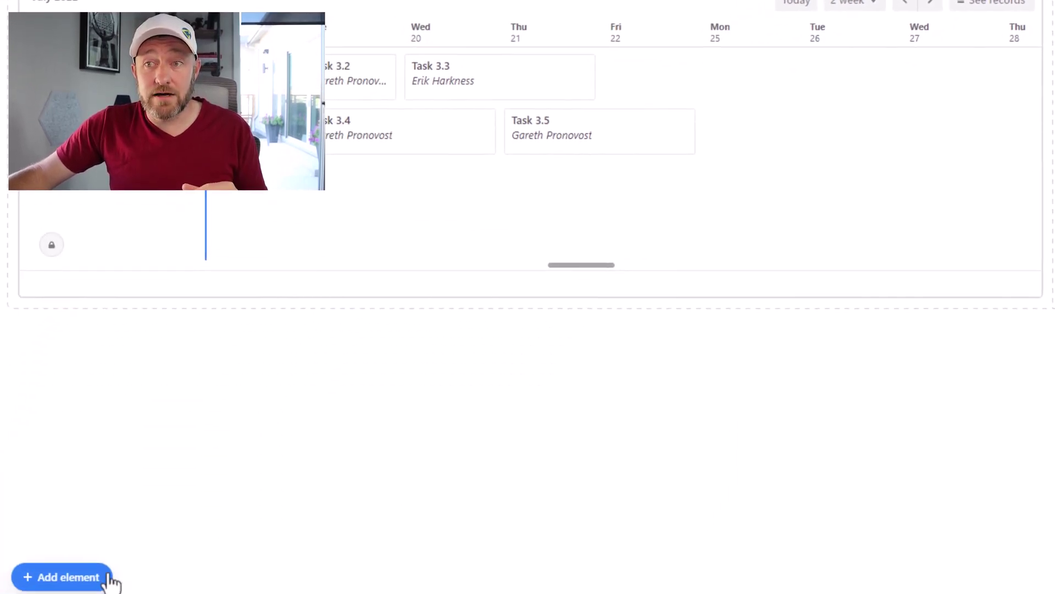
left_click(70, 575)
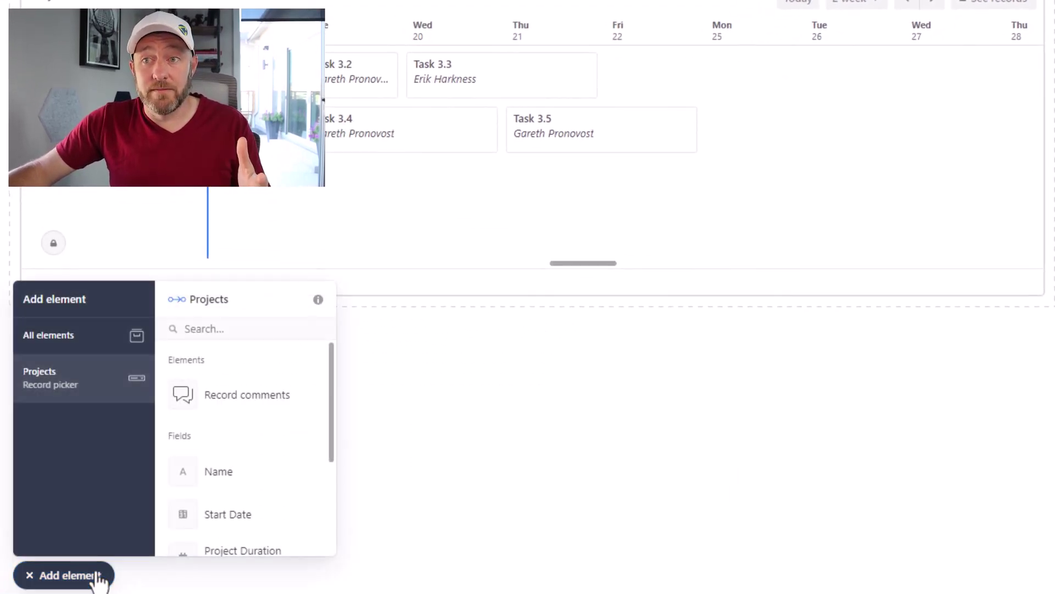
left_click(83, 337)
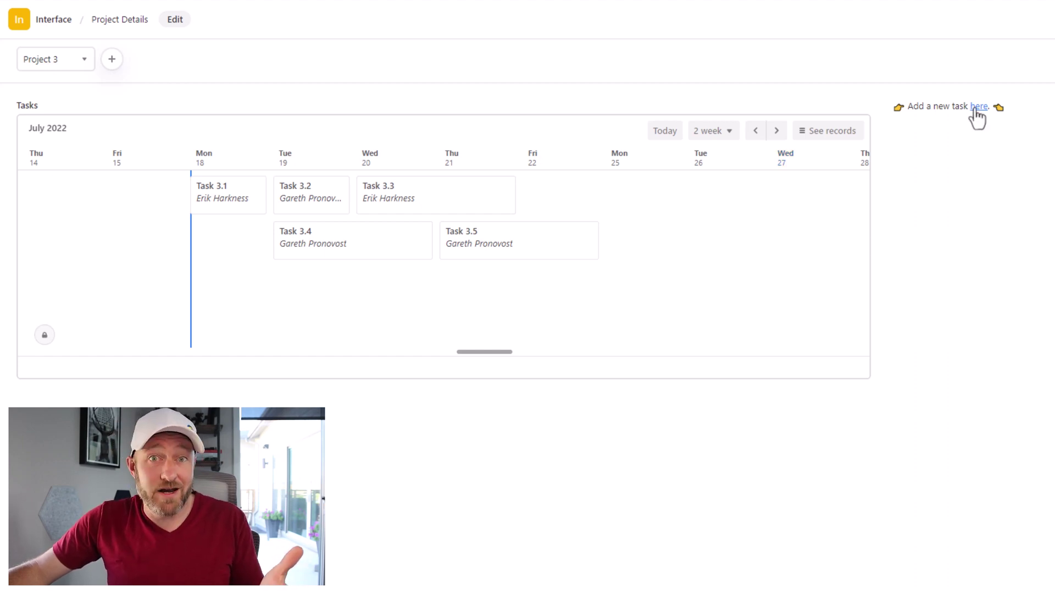
- Open the interface page list and close it without navigating
left_click(20, 19)
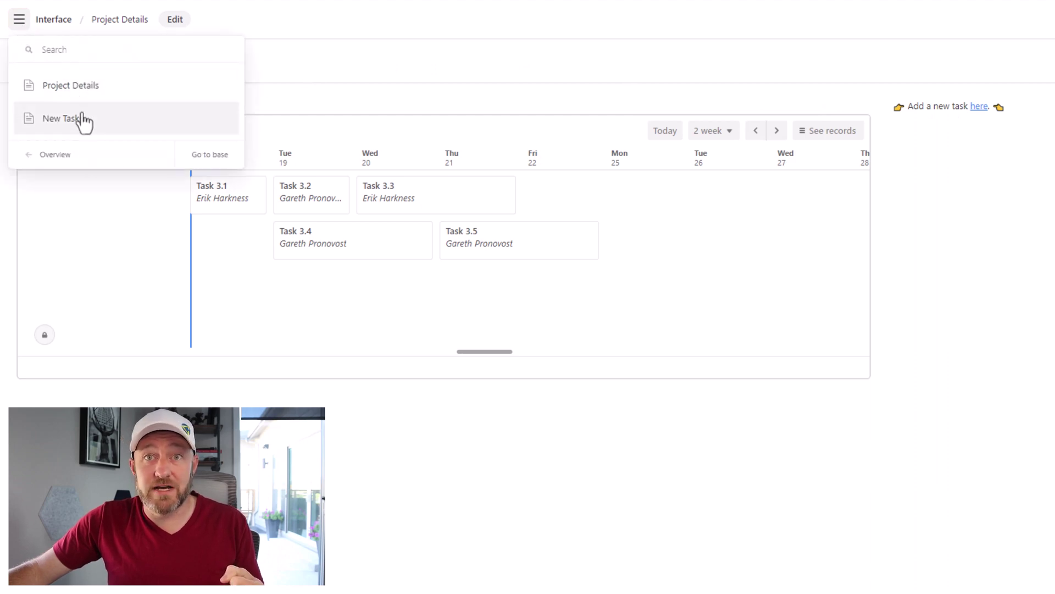
left_click(503, 68)
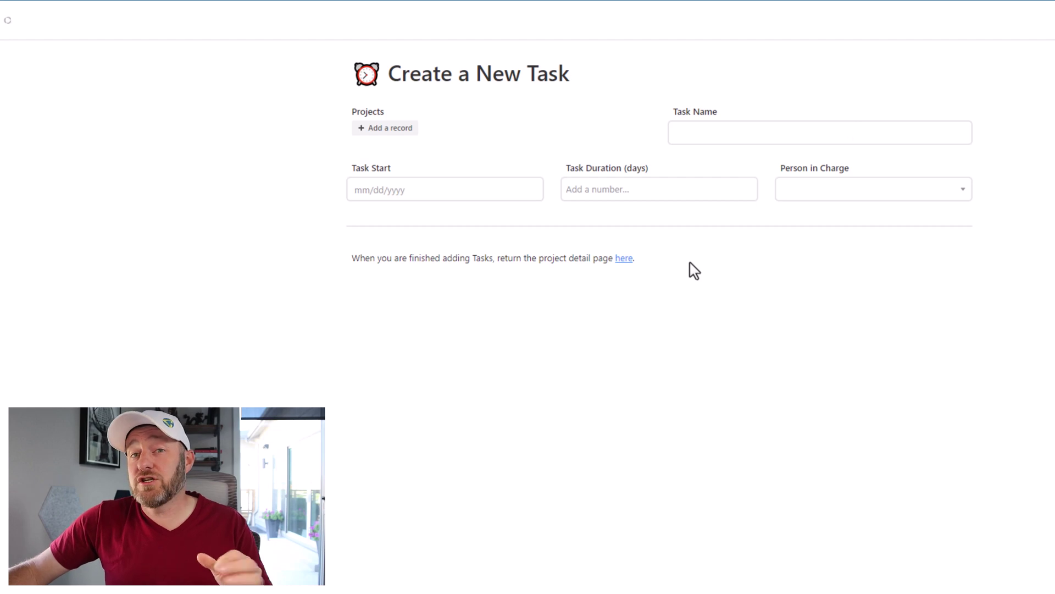
scroll(727, 413, "down", 3)
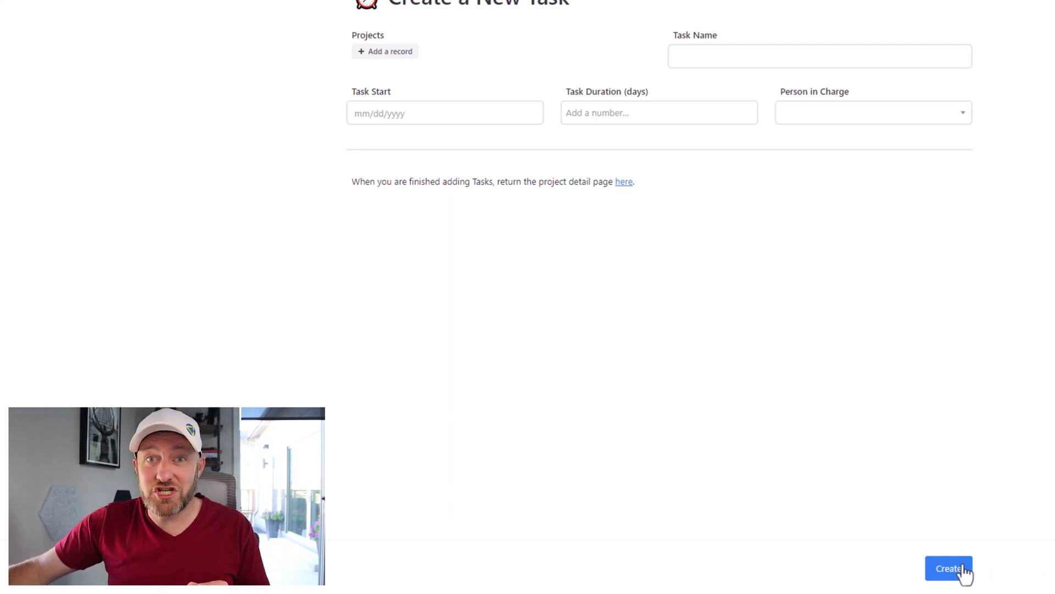
- Submit the 'Create a New Task' form with its Create button
left_click(948, 568)
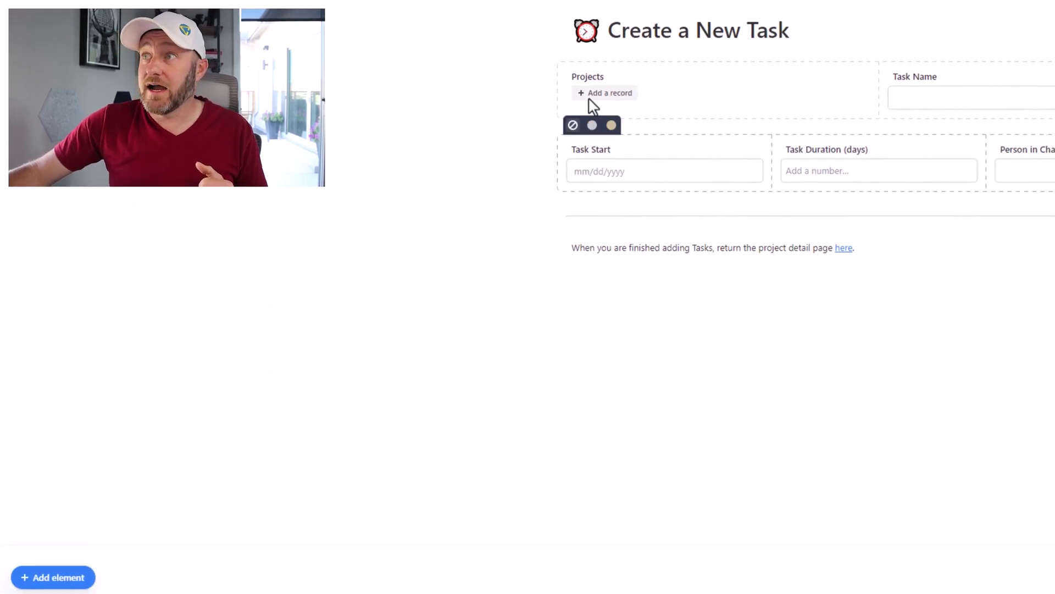
- Select the Projects field, narrow and restore its width, and show its settings
left_click(595, 94)
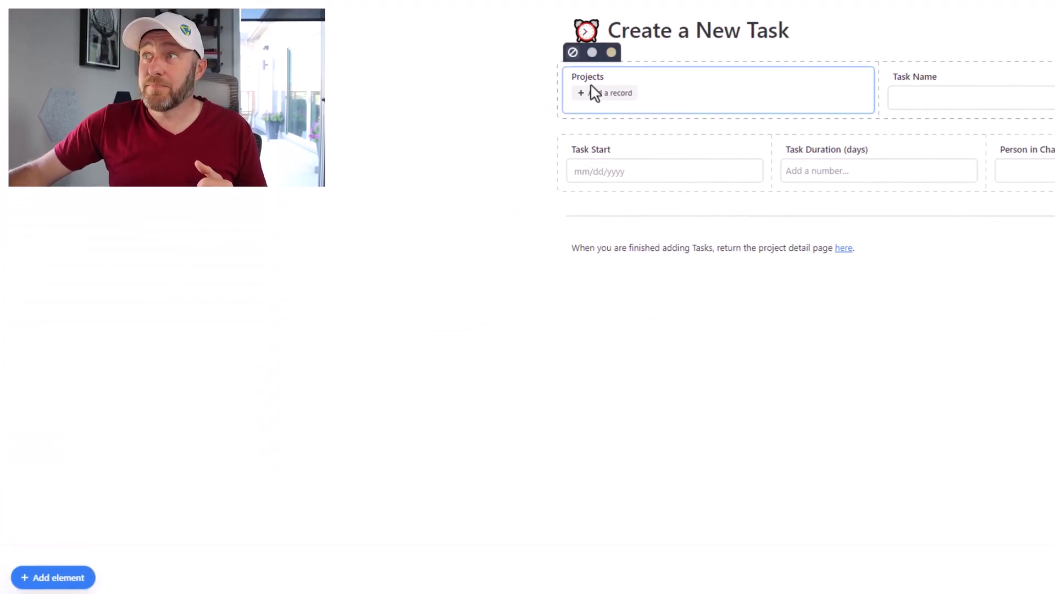
left_click(66, 580)
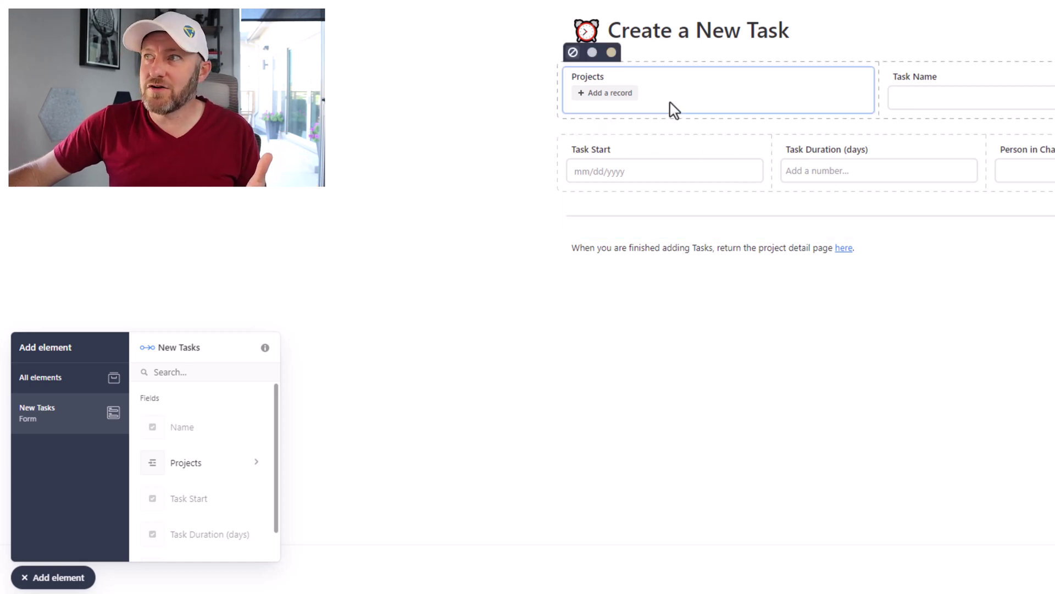
left_click(743, 91)
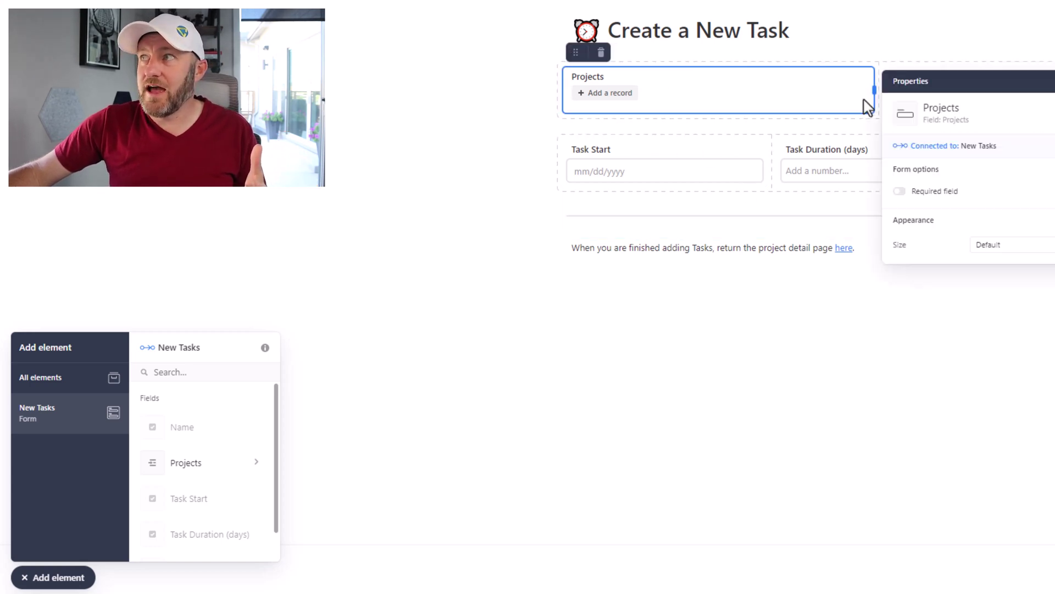
left_click_drag(868, 89, 802, 95)
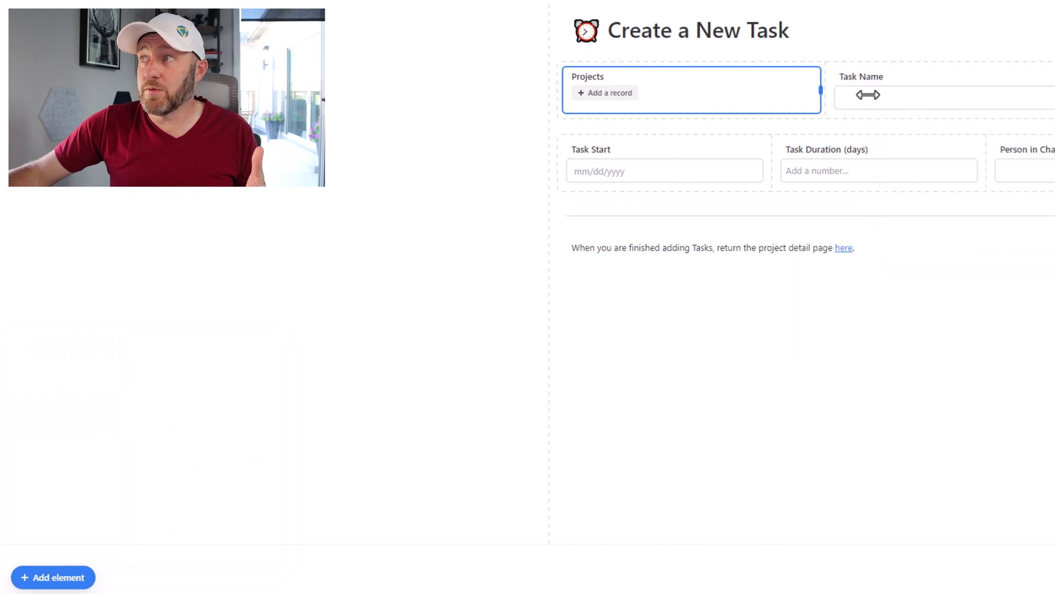
left_click_drag(868, 94, 874, 95)
left_click(53, 577)
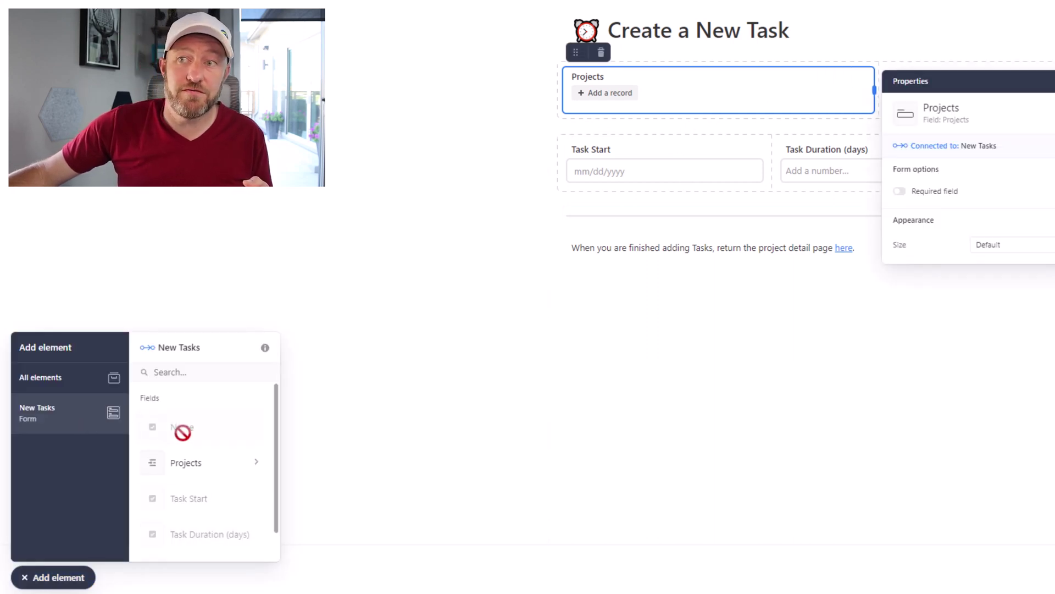
scroll(183, 445, "down", 1)
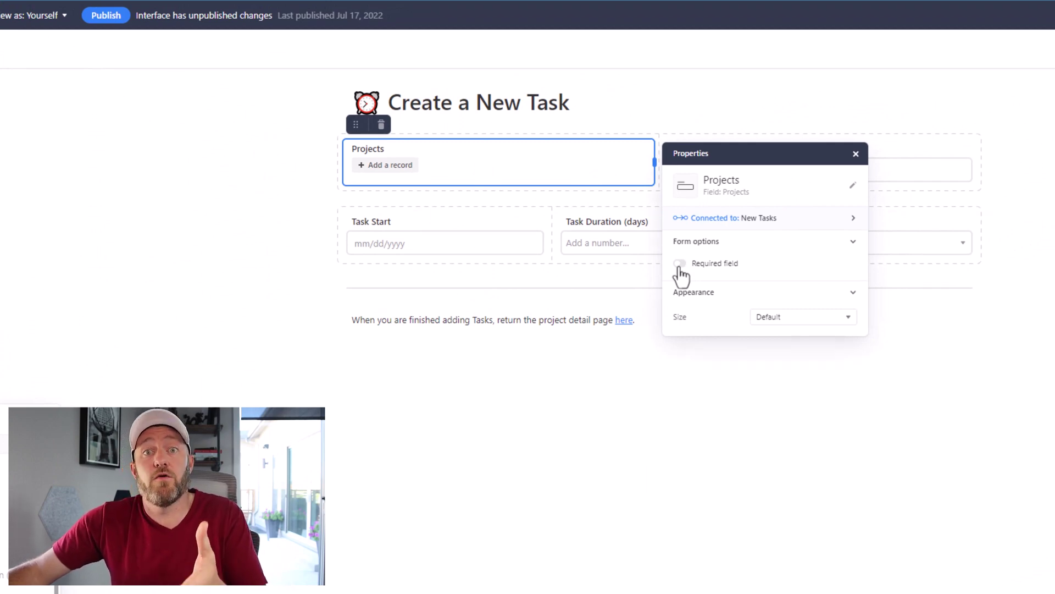
- Add Task Duration (days) as a required field in the New Tasks form's Required fields settings
left_click(733, 459)
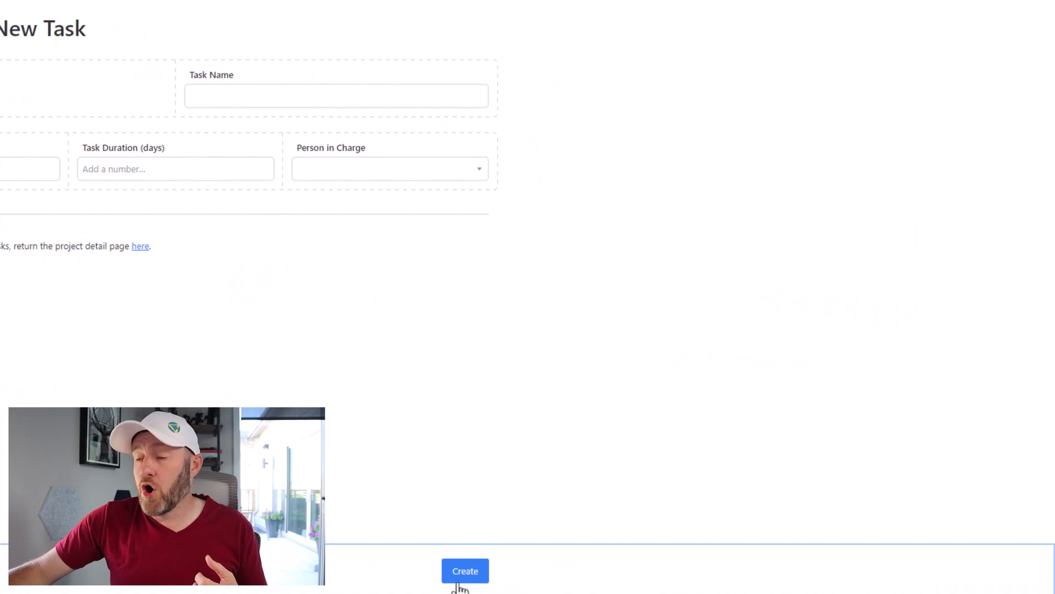
left_click(459, 582)
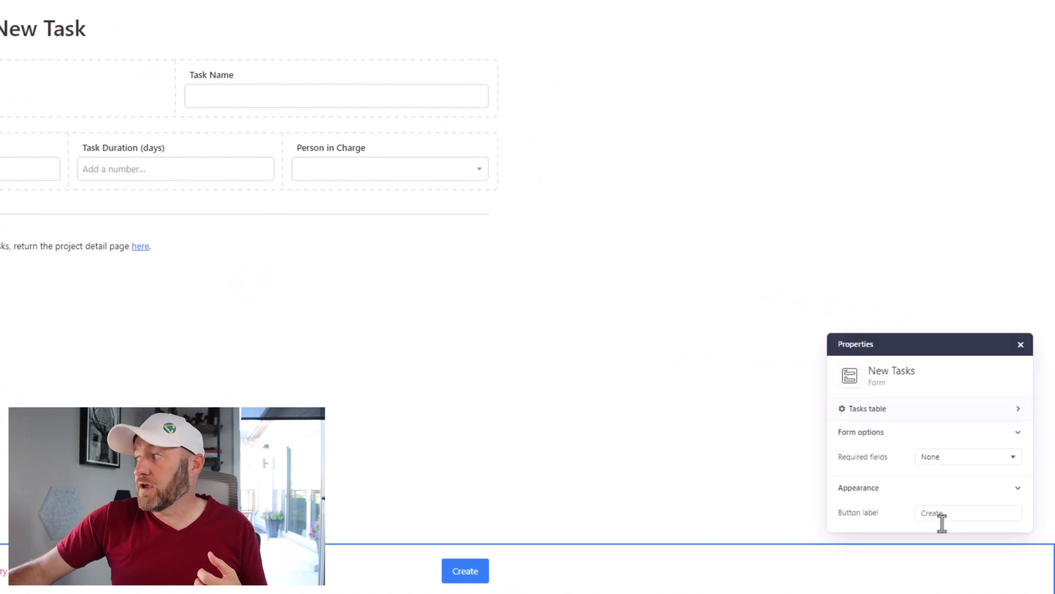
left_click(936, 459)
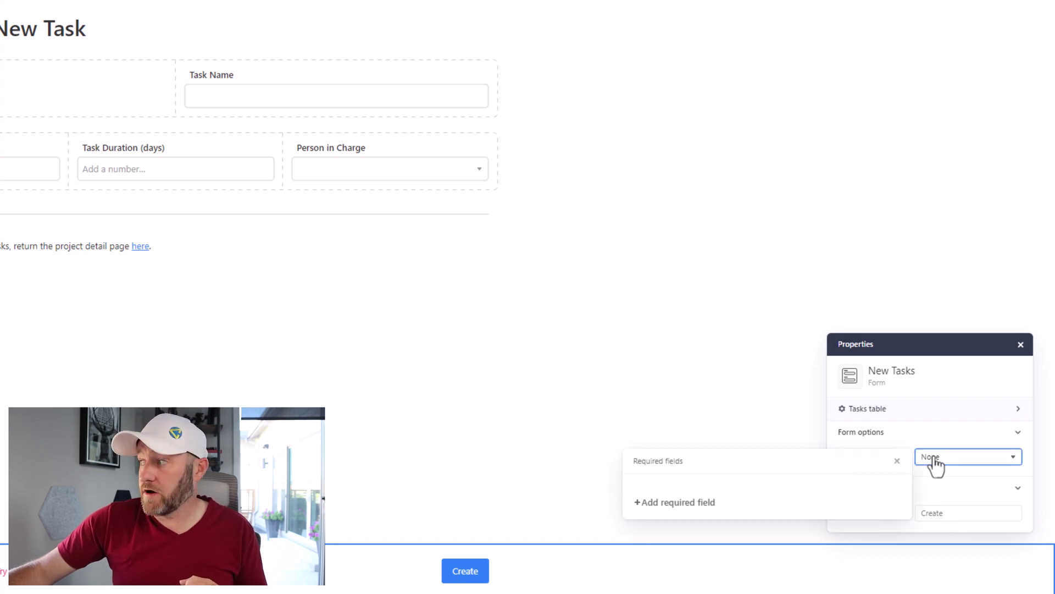
left_click(696, 505)
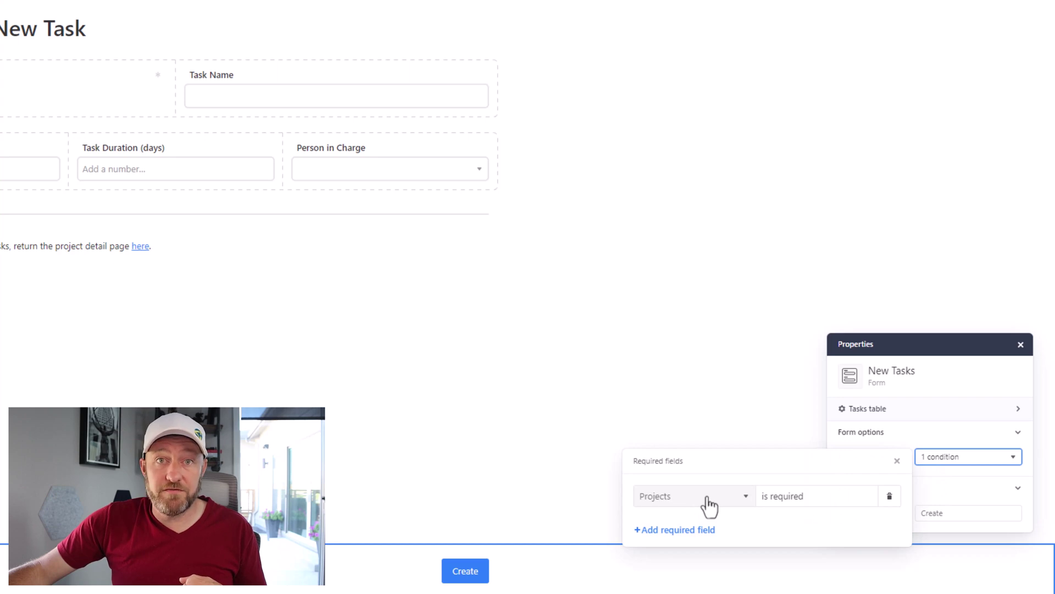
left_click(710, 499)
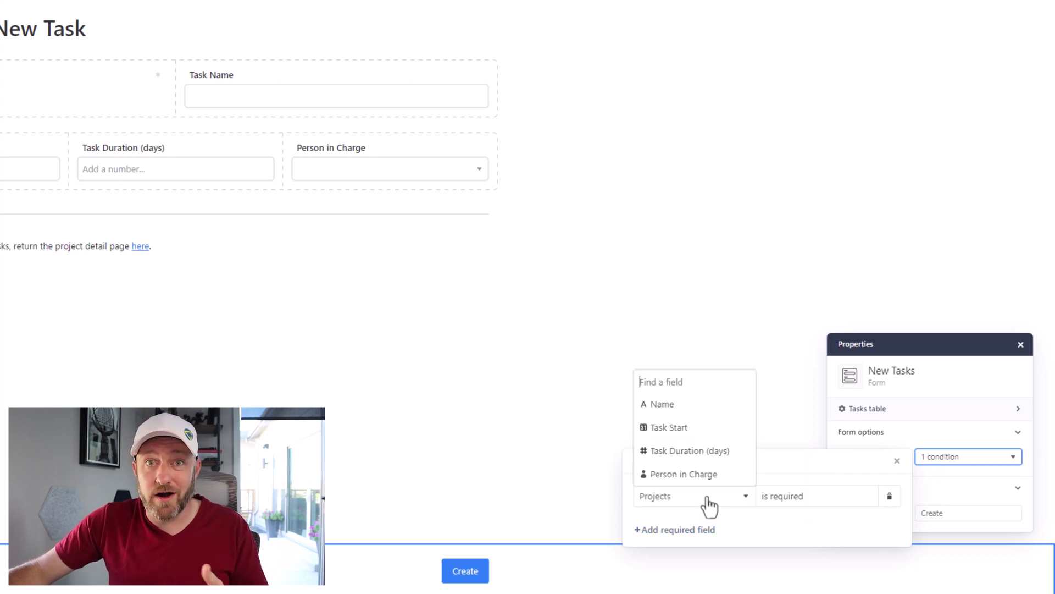
left_click(693, 451)
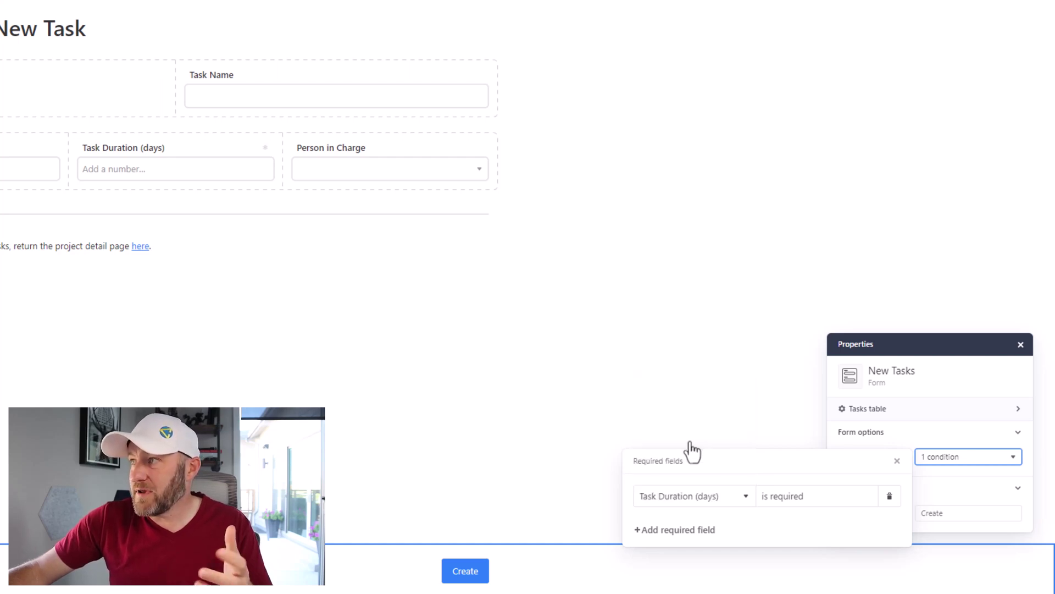
left_click(590, 386)
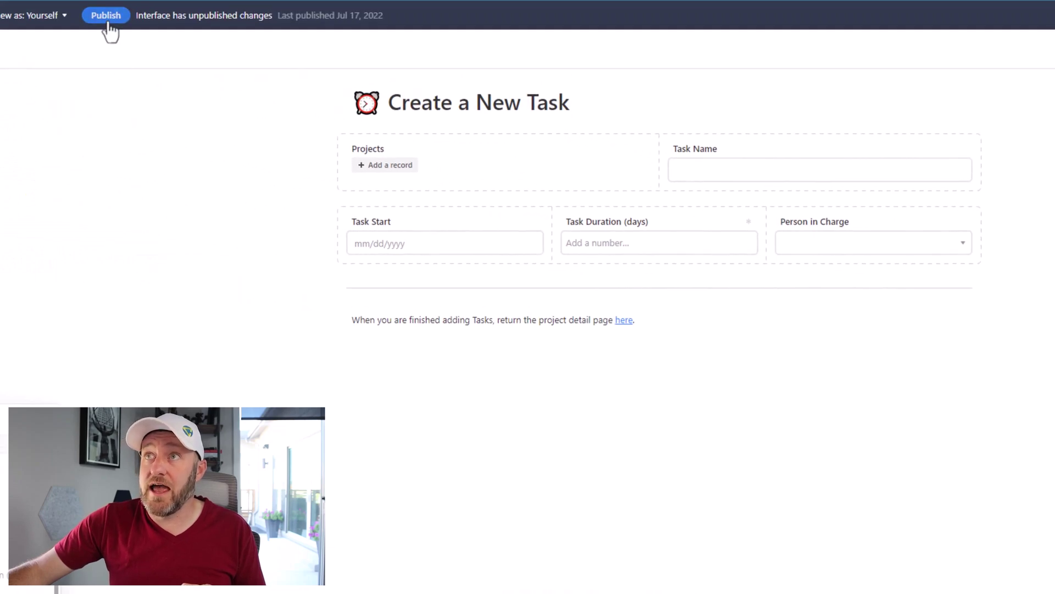
- Publish the interface changes and link the new task to Project 3
left_click(106, 15)
left_click(850, 509)
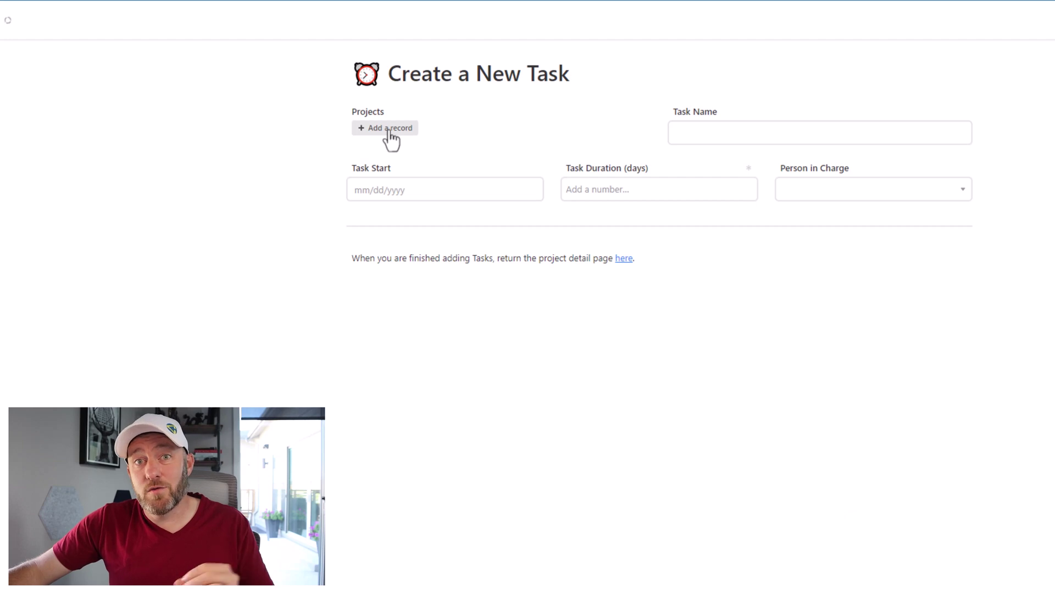
left_click(385, 128)
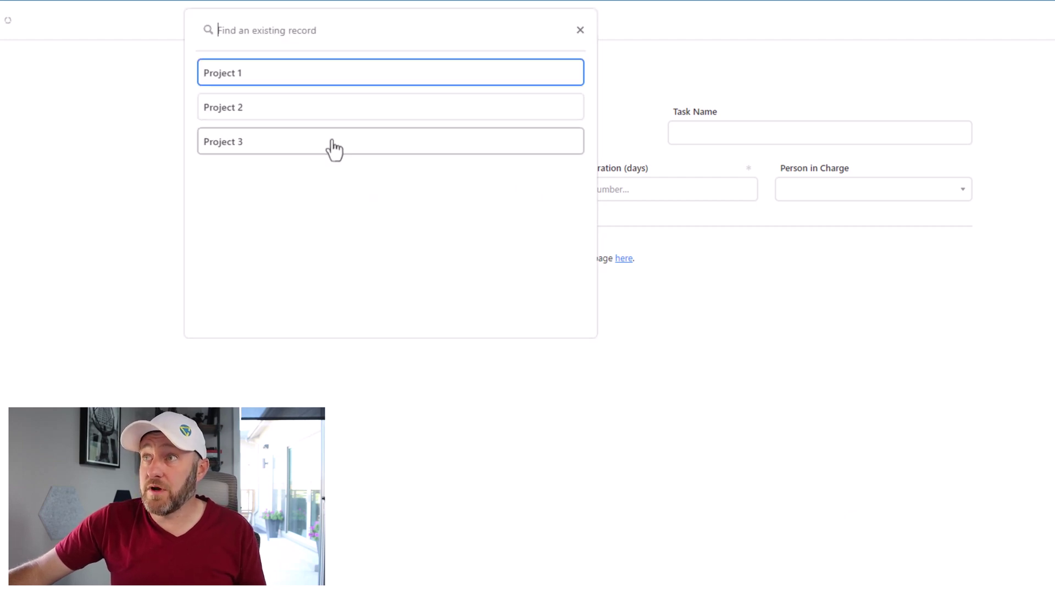
left_click(335, 144)
- Submit Task 3.7 starting 7/18/2022, lasting 2 days, assigned to the second collaborator
left_click(686, 138)
type("Tas")
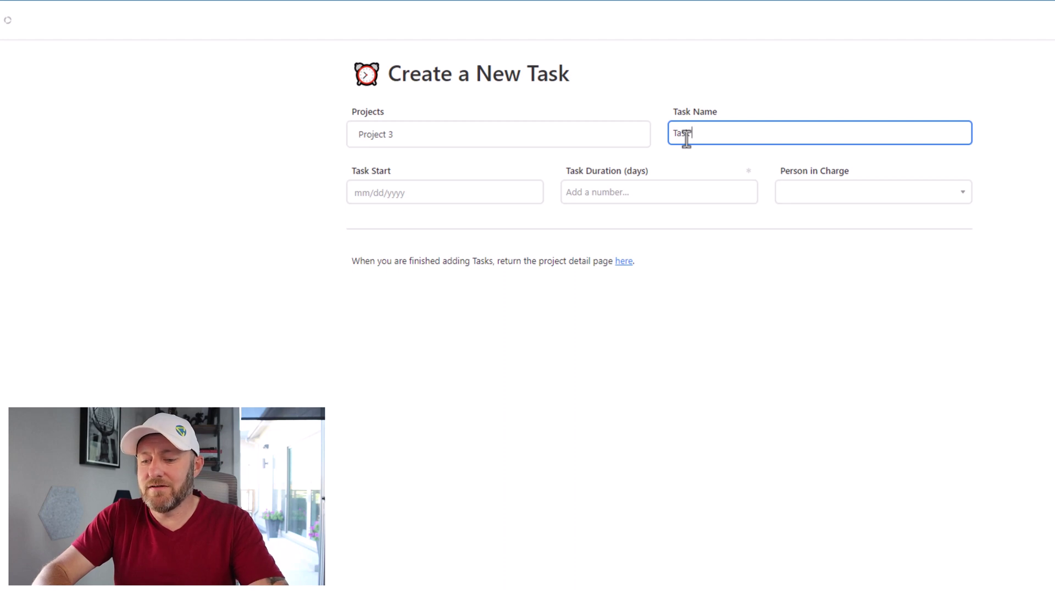
type("k 3.7")
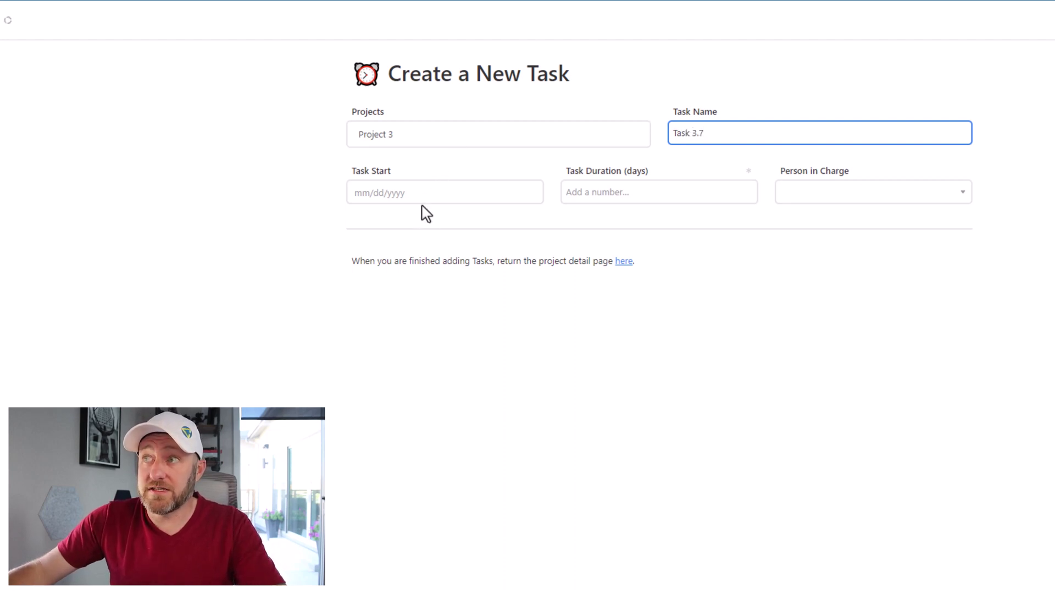
left_click(425, 192)
left_click(373, 314)
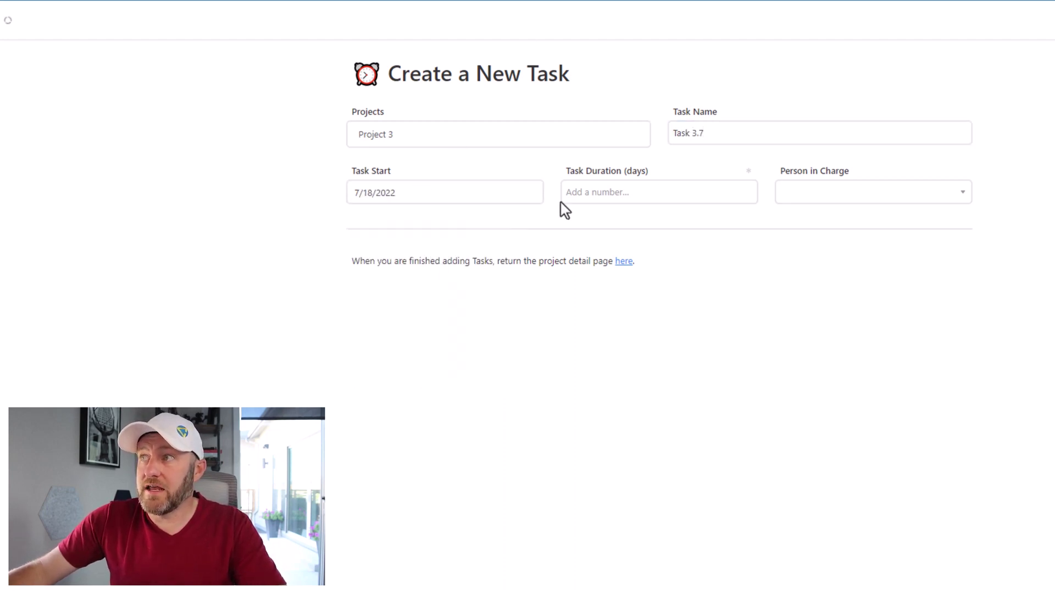
left_click(577, 192)
type("2")
left_click(824, 193)
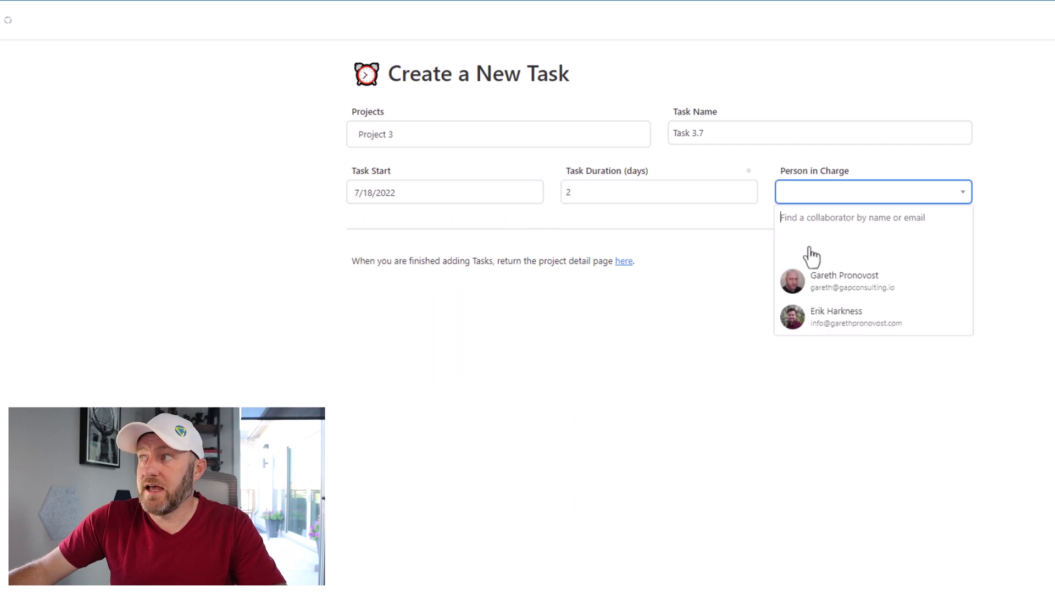
left_click(812, 314)
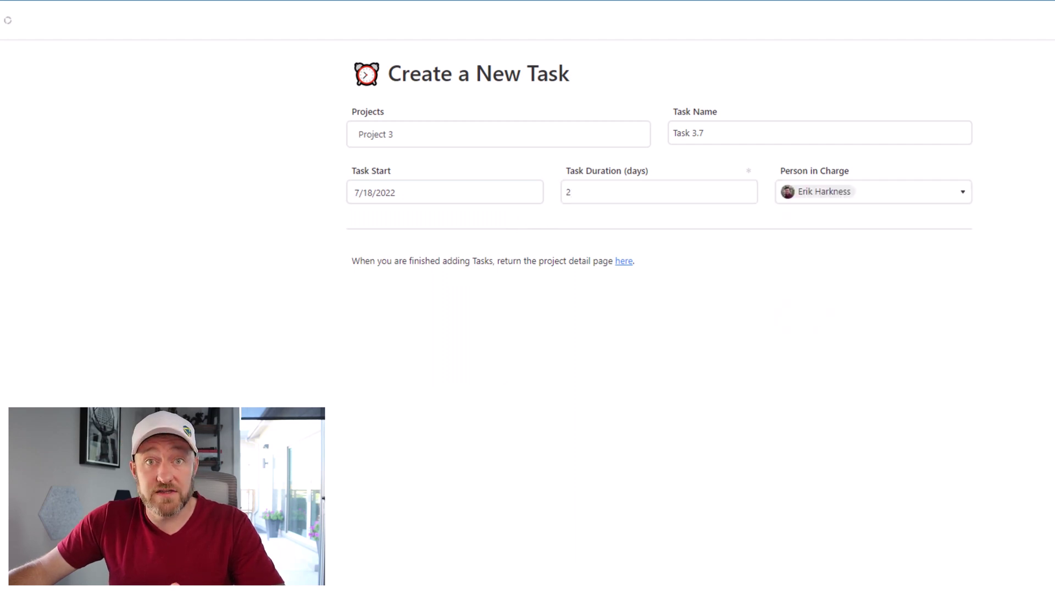
key("Return")
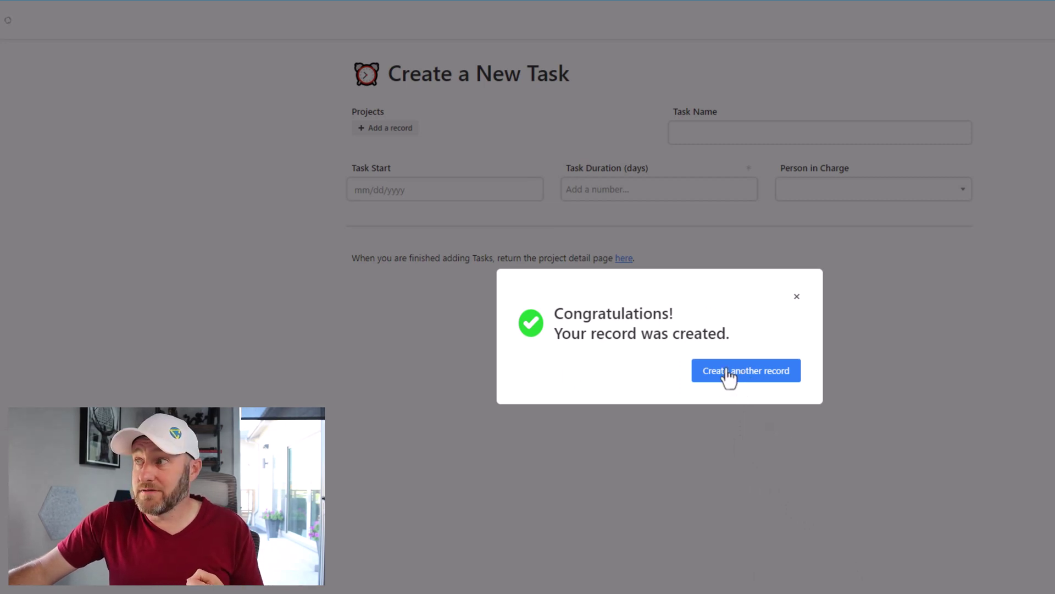
- Dismiss the record-created confirmation and follow the 'here' link back to Project Details
left_click(797, 297)
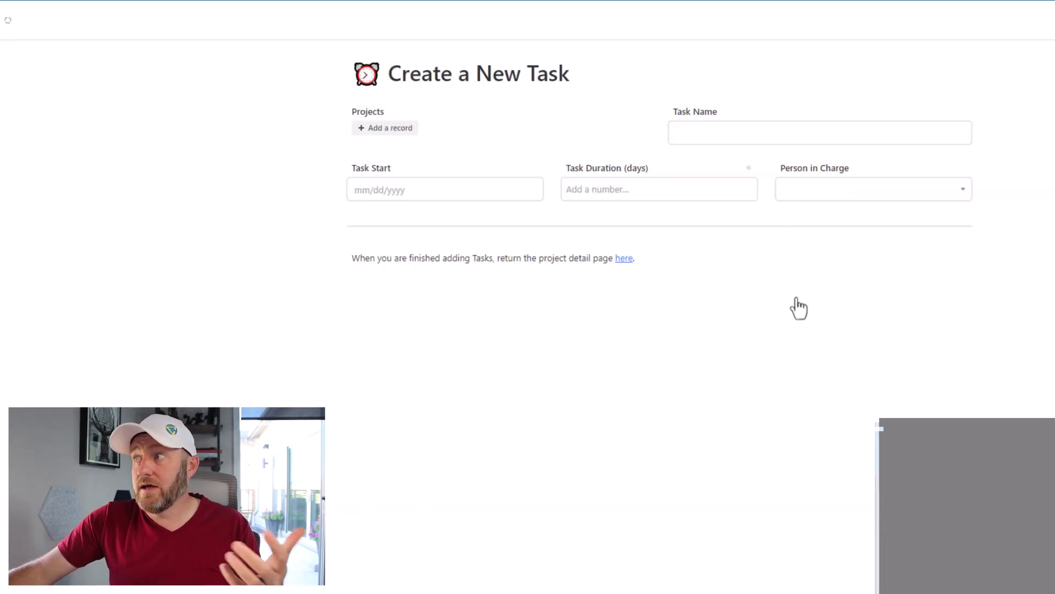
left_click(624, 258)
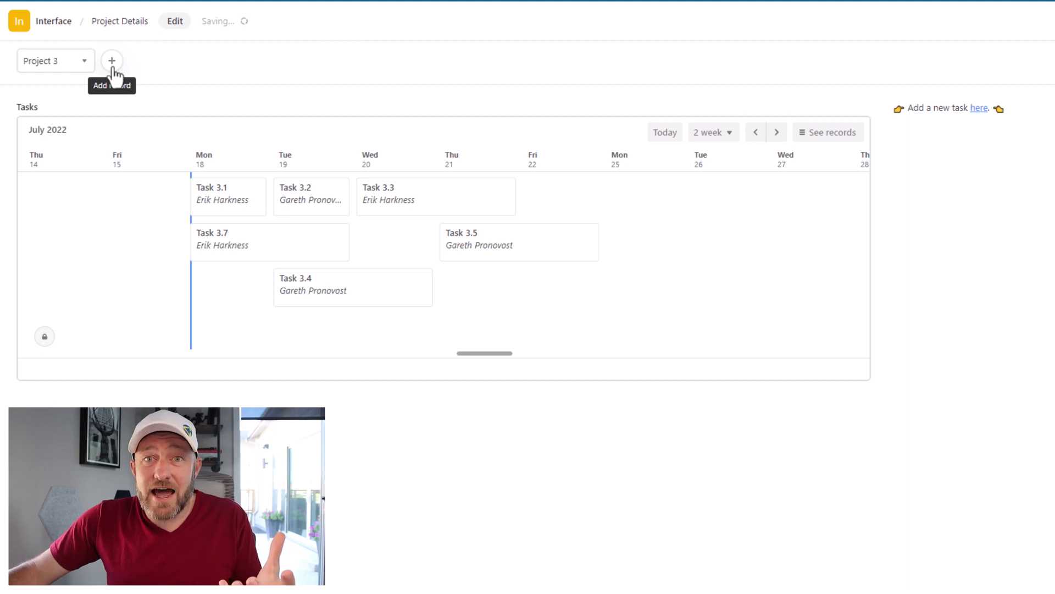
- Open the Create a New Project panel from + Add record, then close it unsaved
left_click(113, 61)
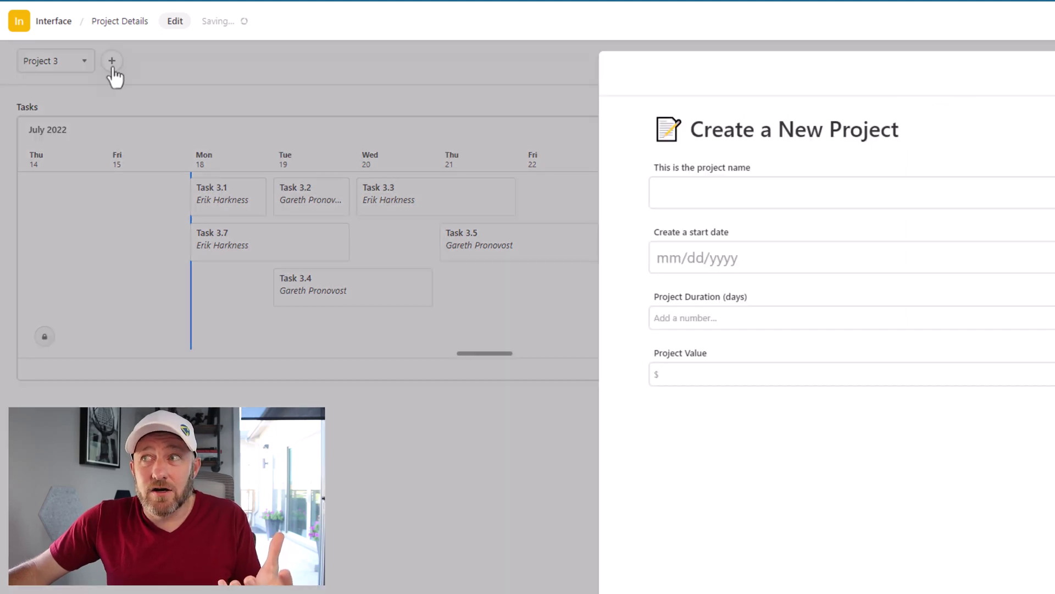
left_click(376, 448)
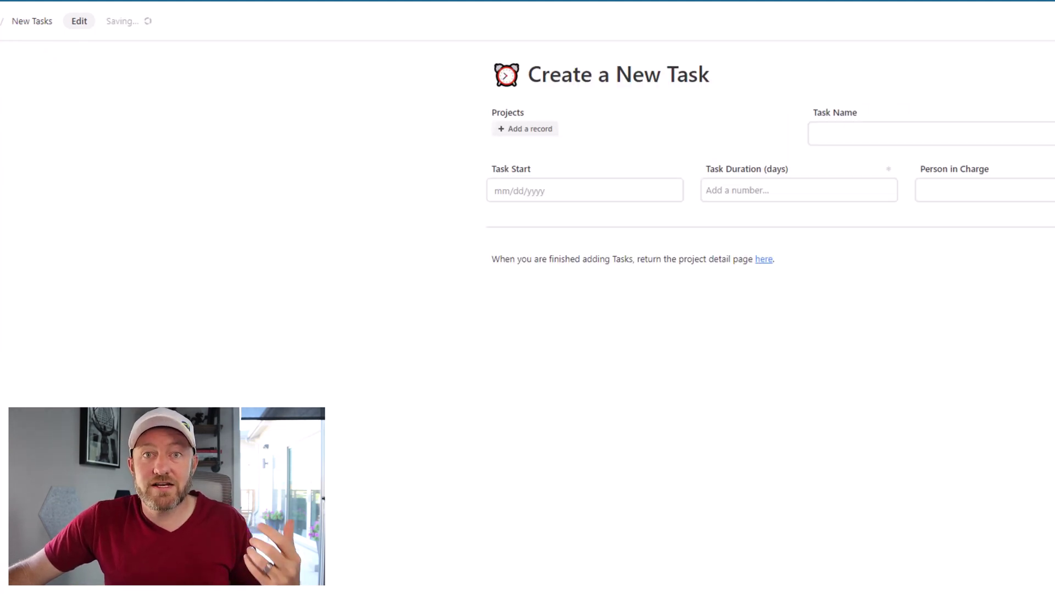
left_click(537, 190)
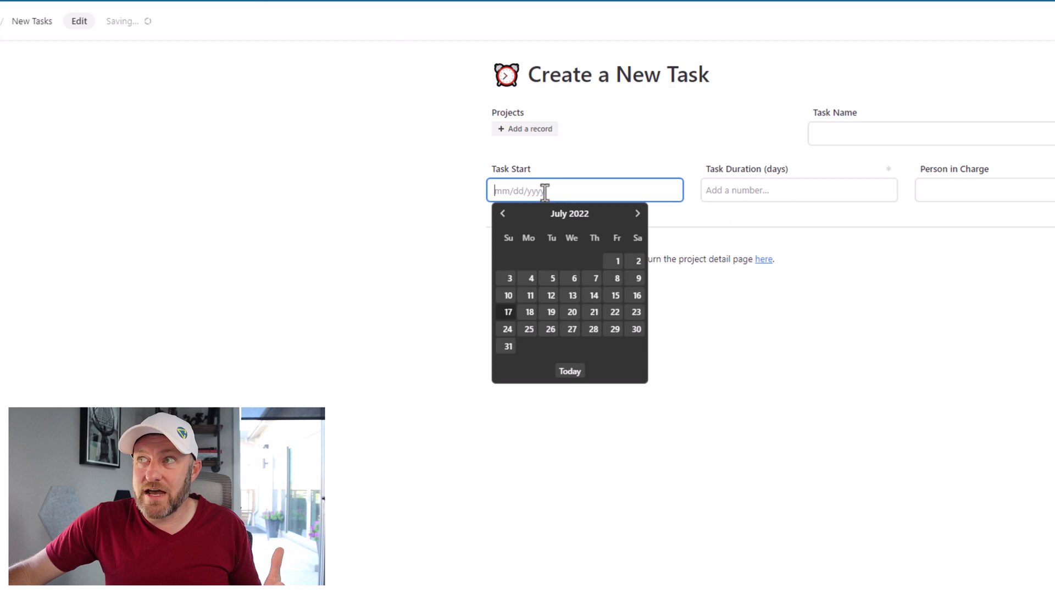
left_click(525, 129)
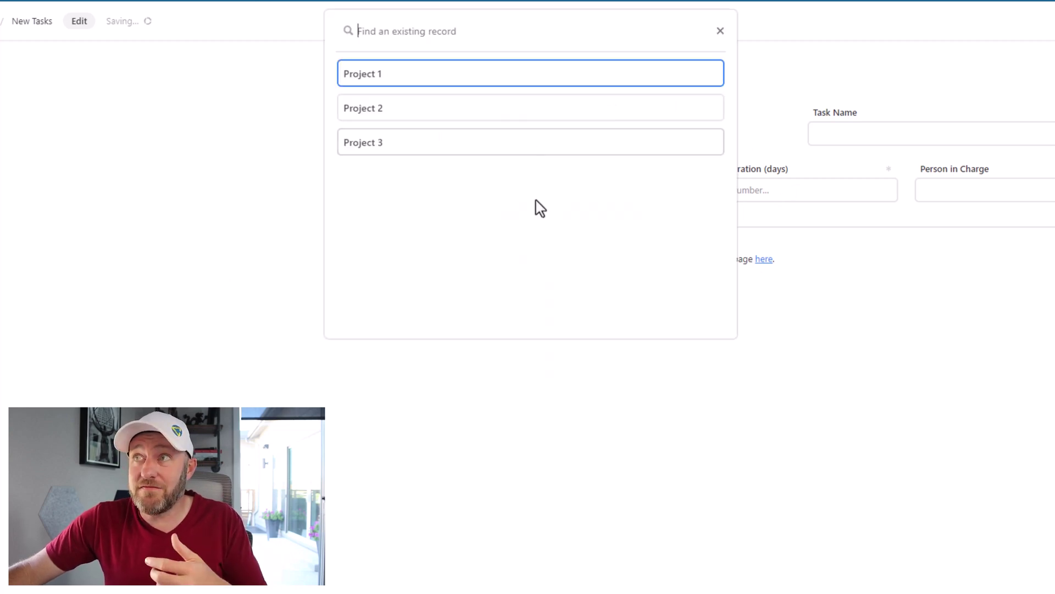
left_click(265, 197)
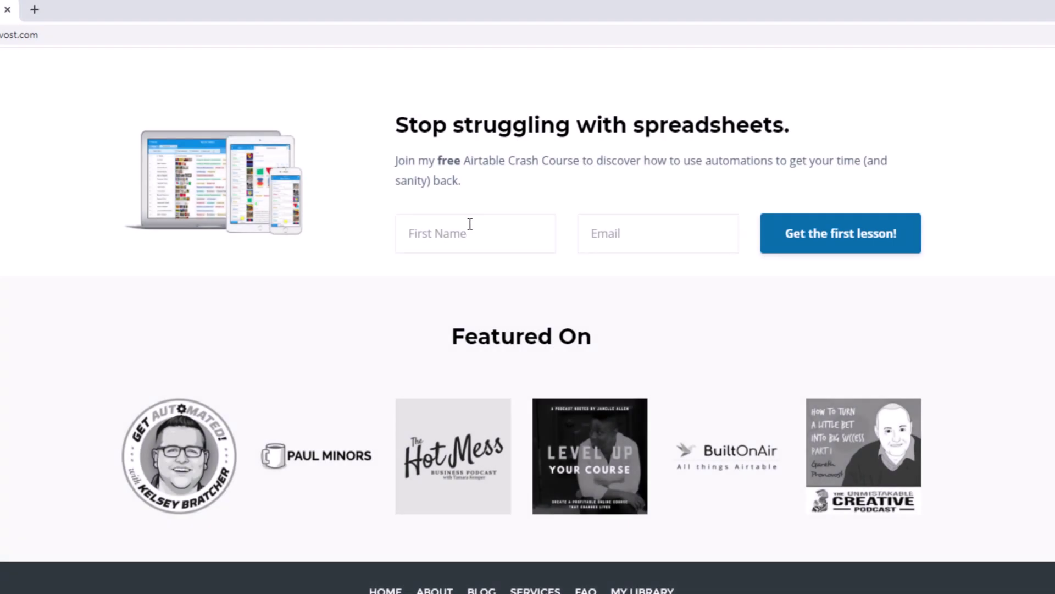
type("eth")
- Accept the suggested crash-course name and email, then go to the Services page
key("Tab")
type("garet")
key("Down")
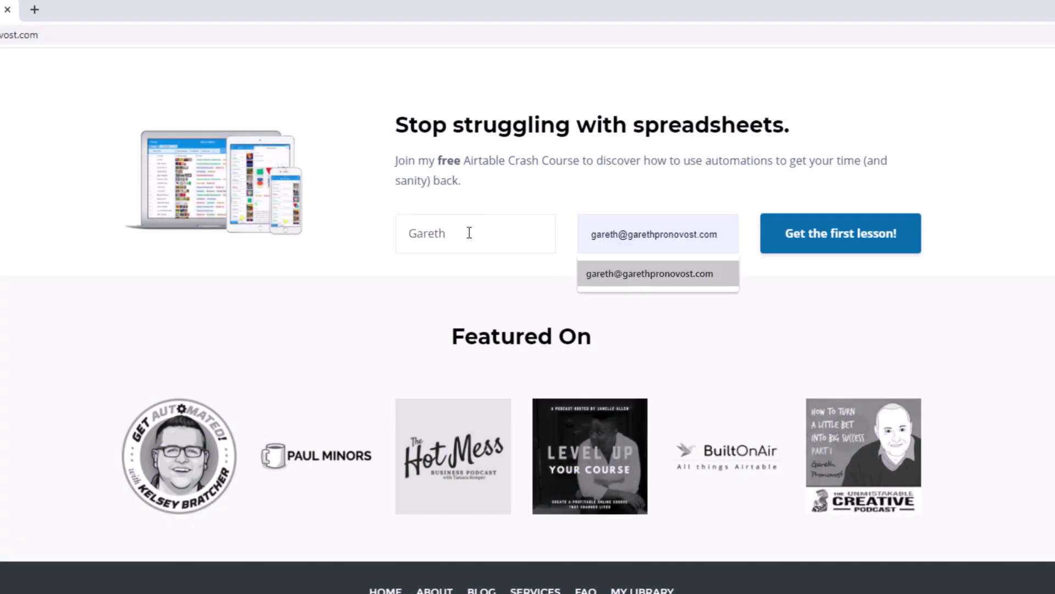
key("Return")
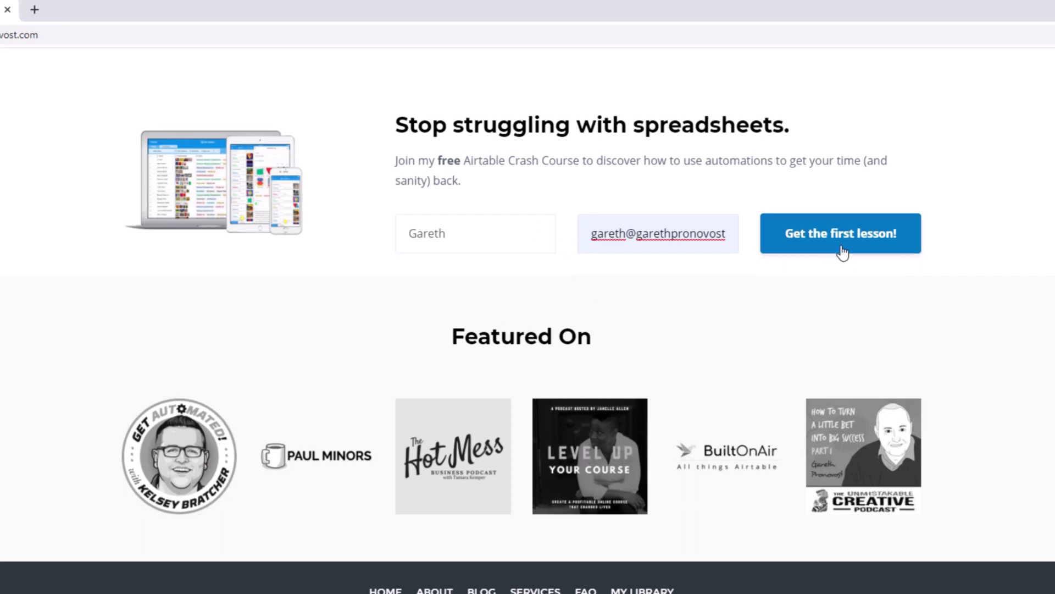
scroll(843, 252, "up", 10)
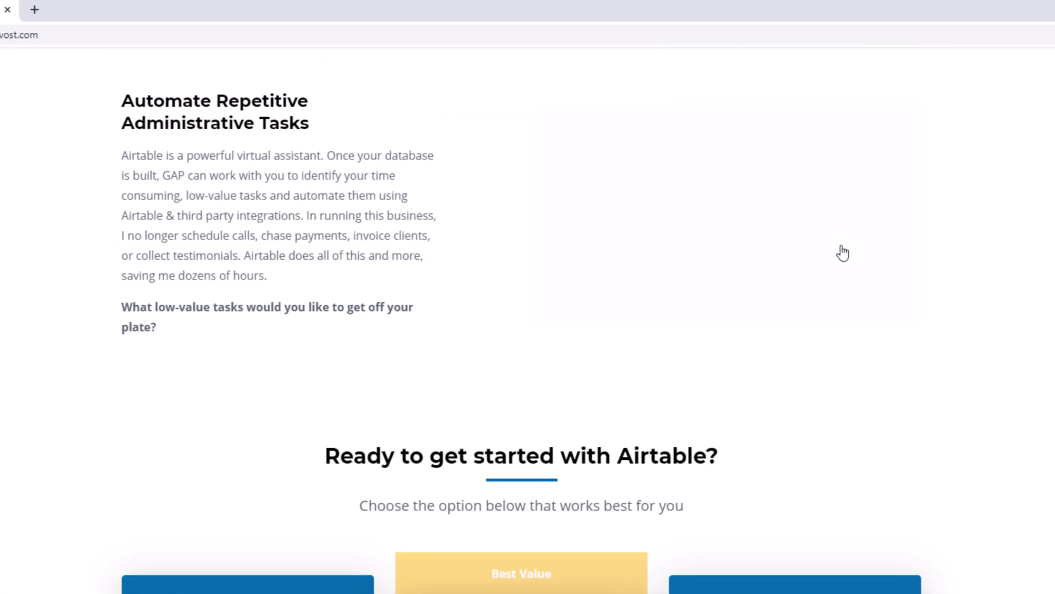
scroll(842, 251, "up", 10)
scroll(842, 250, "up", 5)
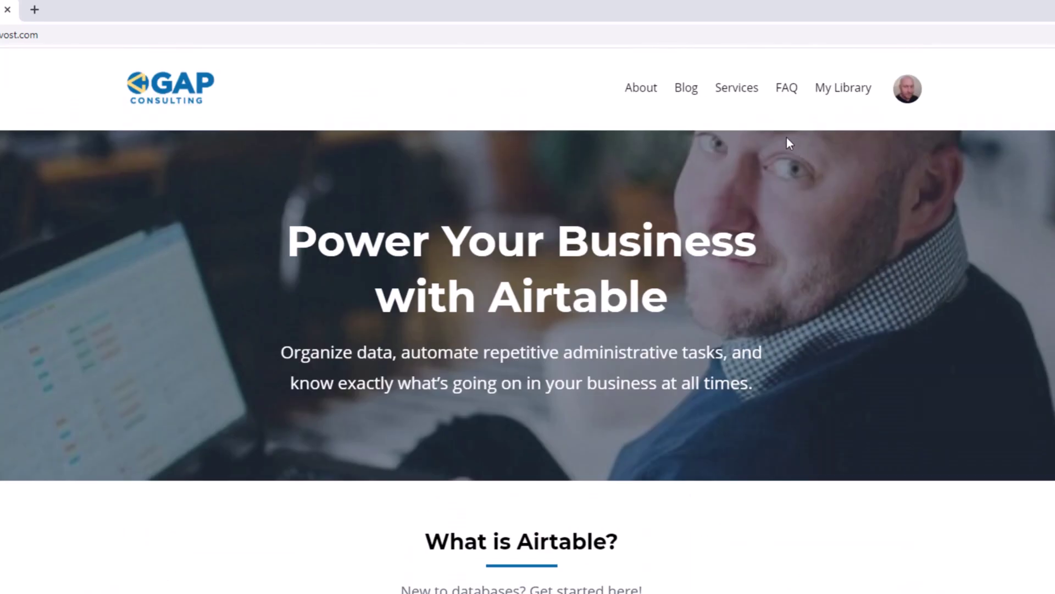
left_click(737, 87)
scroll(398, 372, "down", 8)
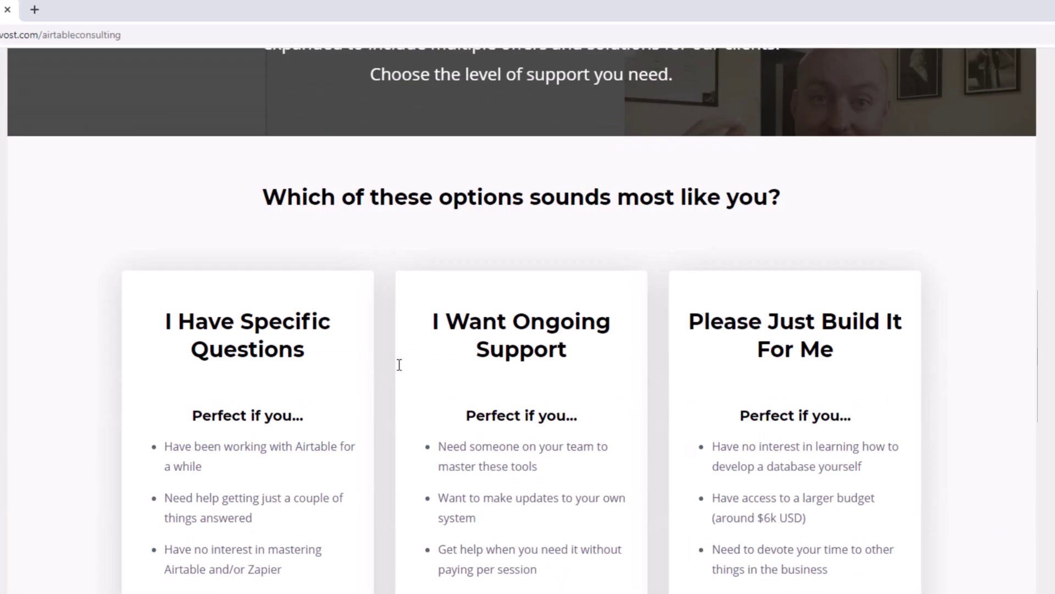